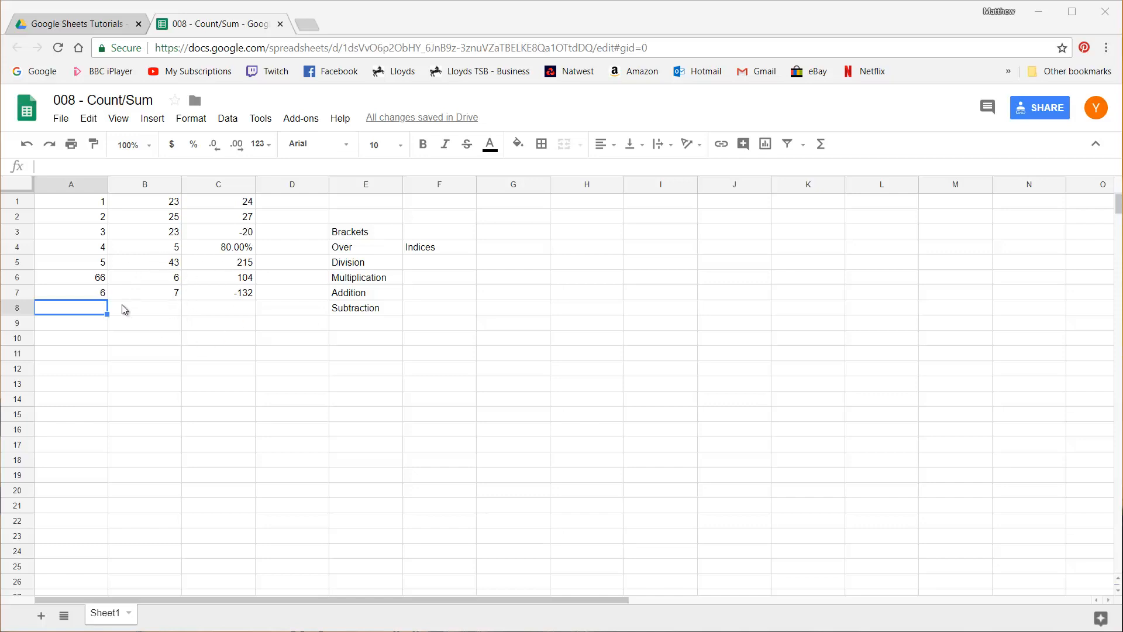
Step: Enter a COUNT formula in cell A8 that counts the numeric values in A1:A7
left_click_drag(99, 204, 99, 296)
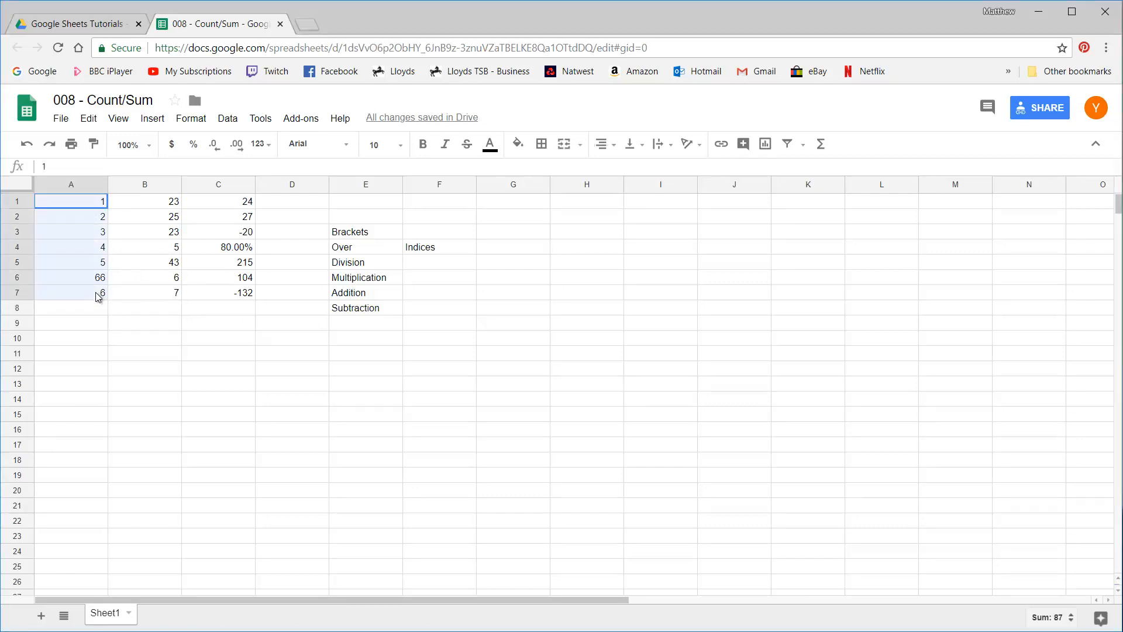
left_click(94, 310)
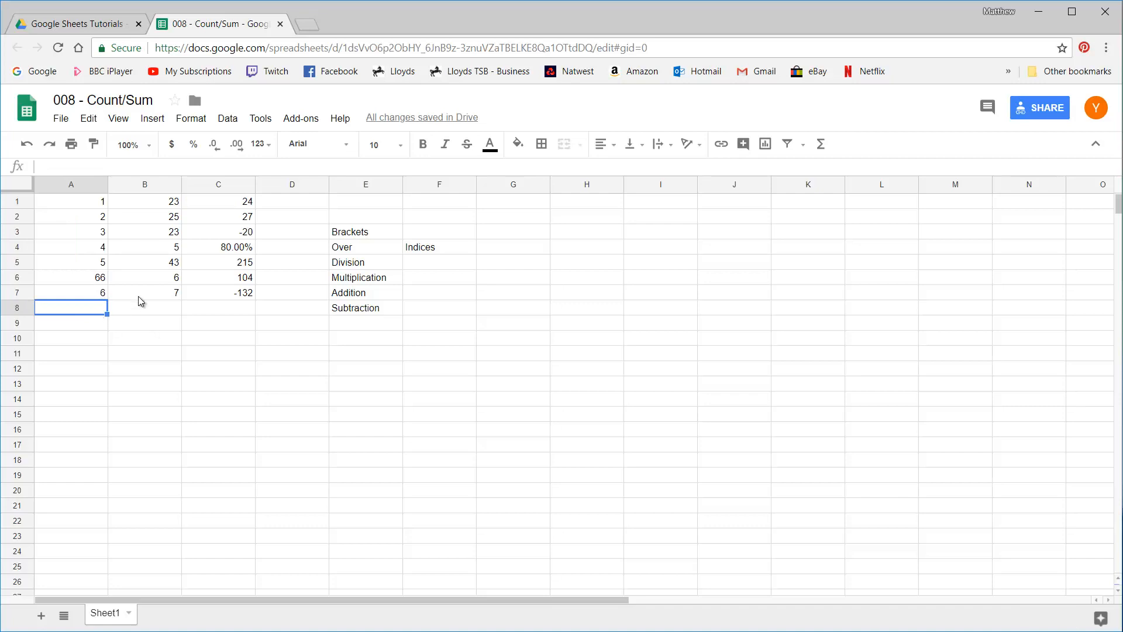
left_click(822, 151)
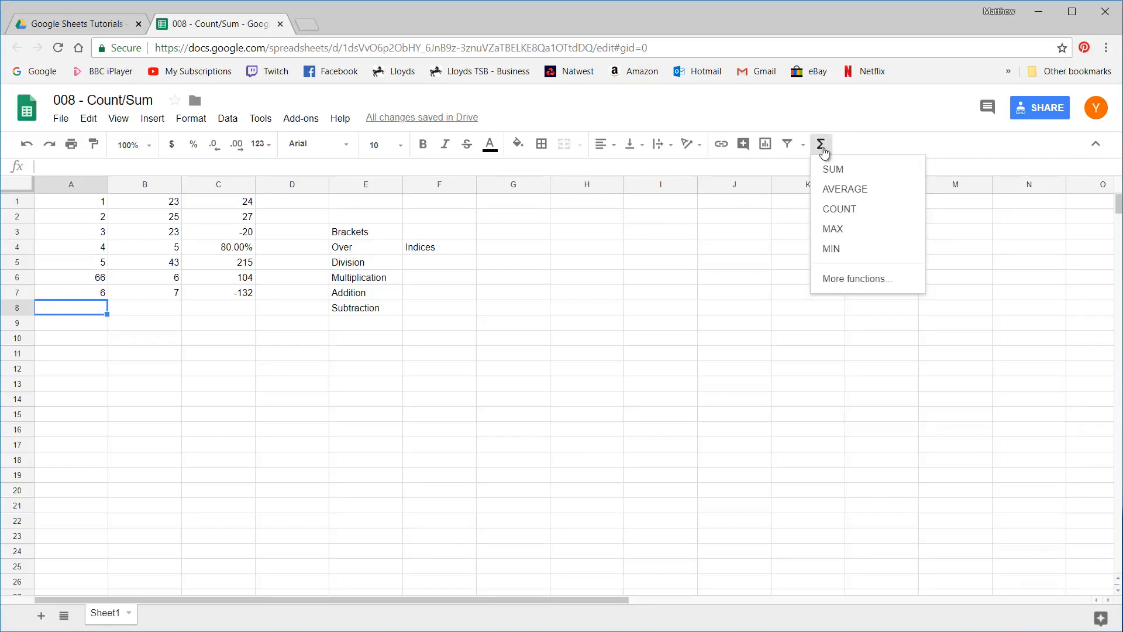
left_click(817, 152)
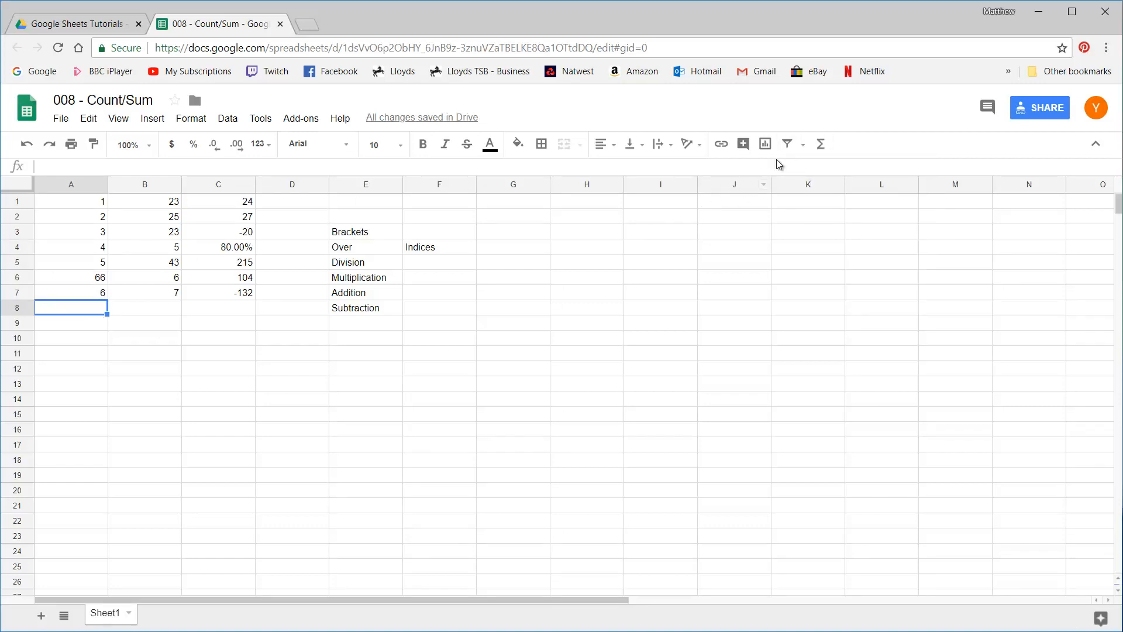
left_click(821, 144)
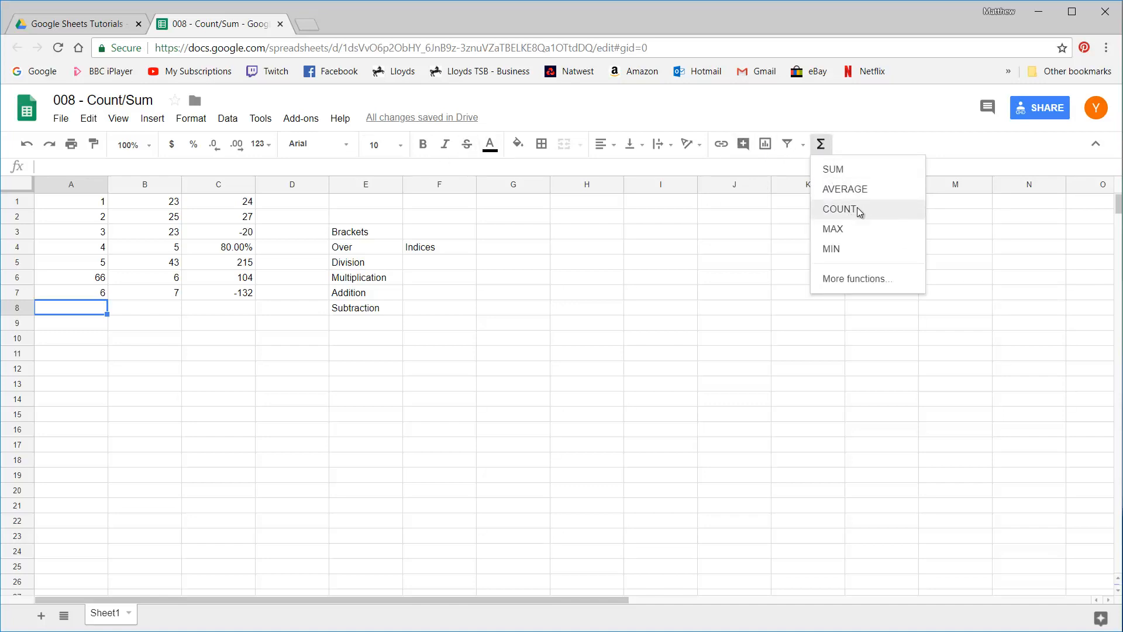
left_click(840, 209)
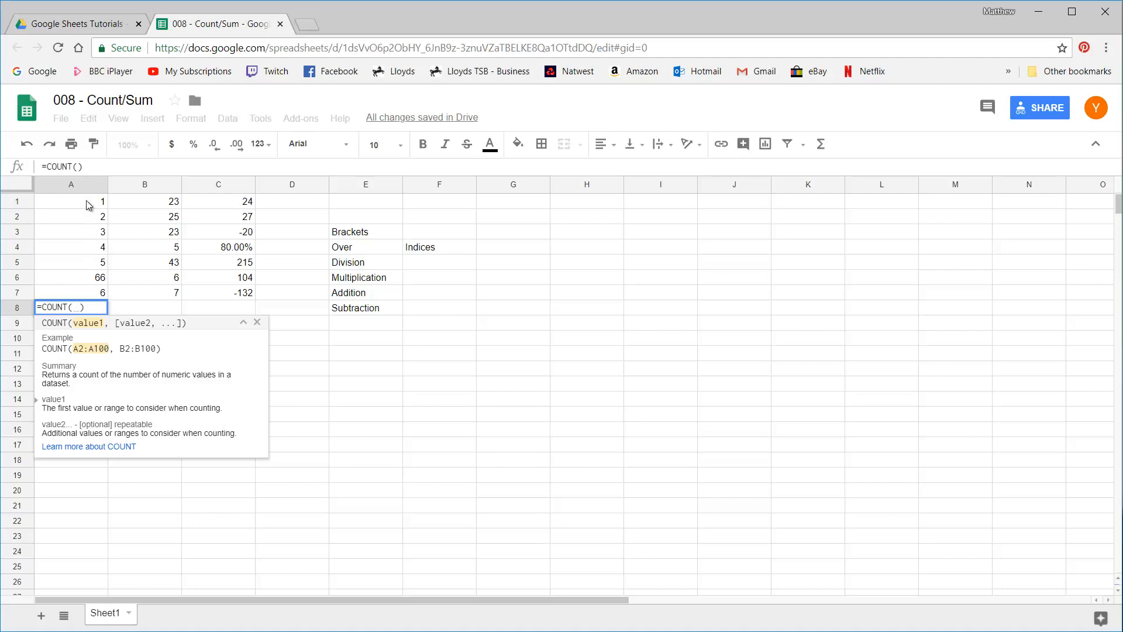
type("A1")
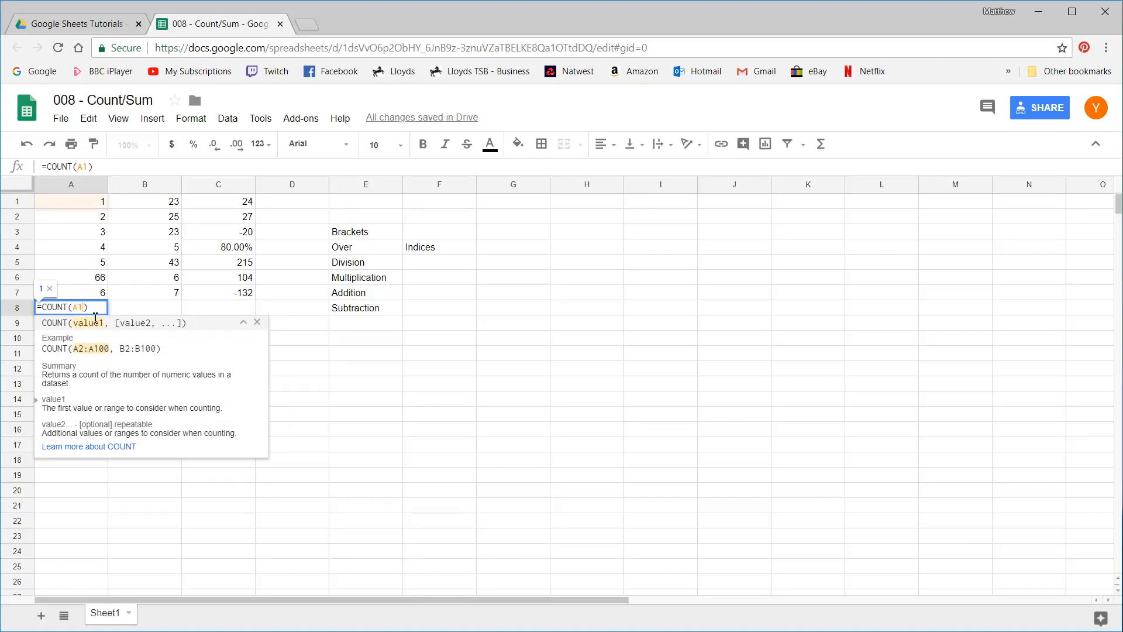
type(":")
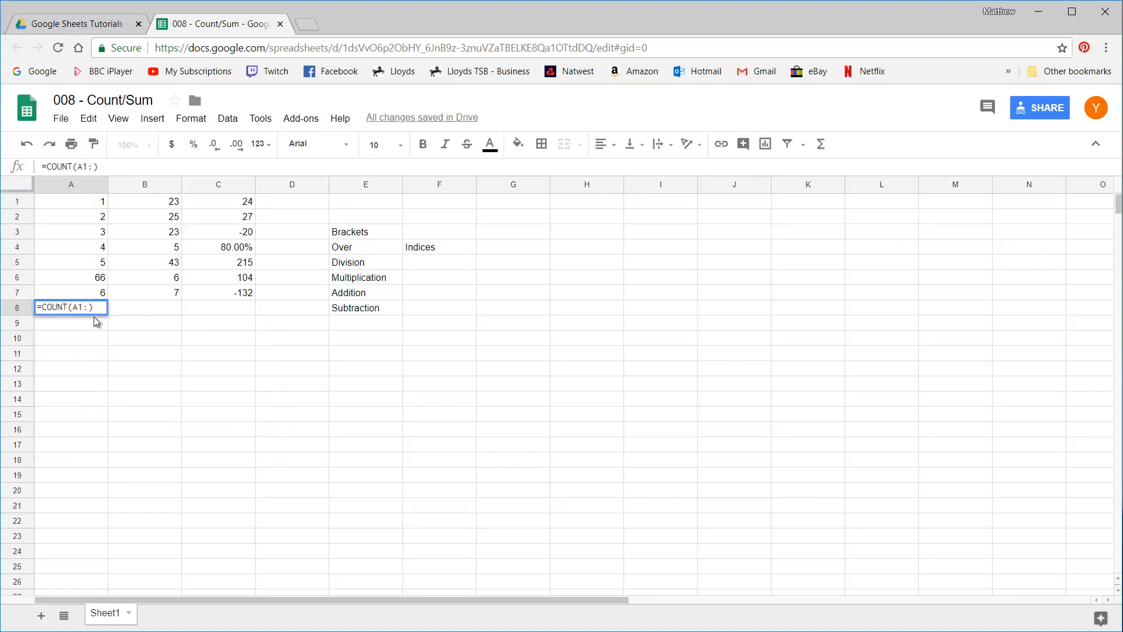
type("A7")
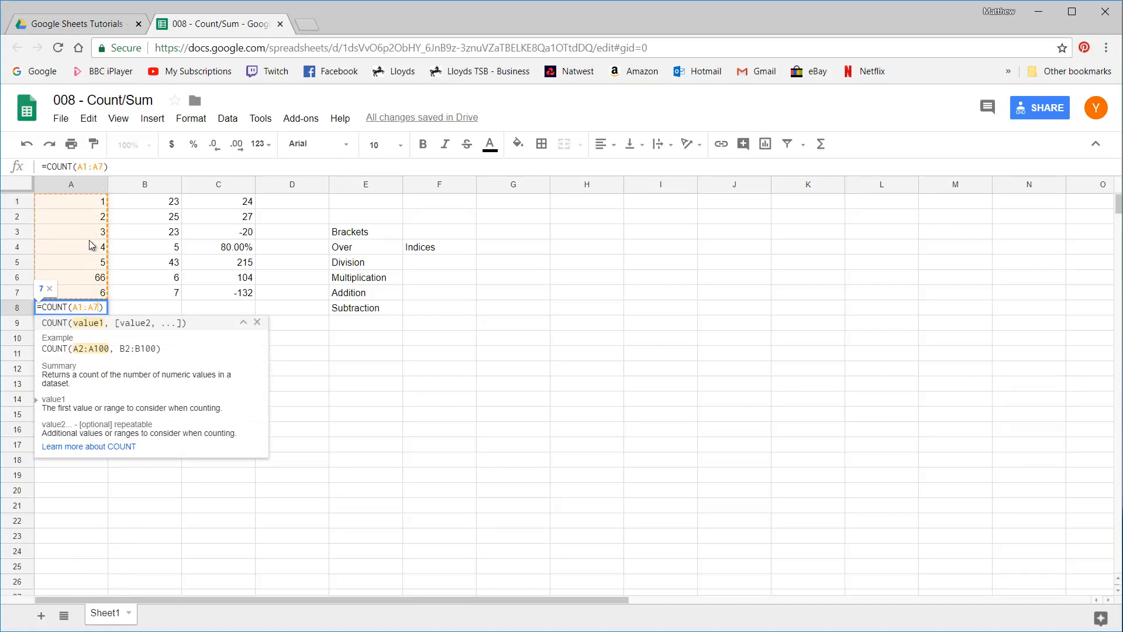
left_click_drag(72, 307, 103, 307)
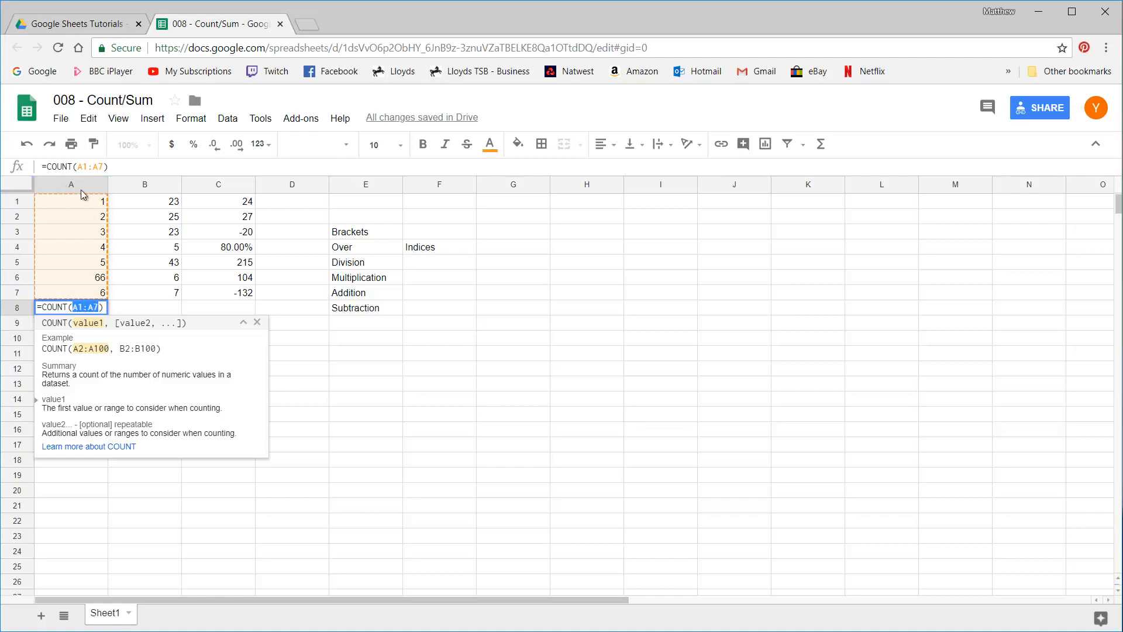
double_click(80, 307)
double_click(96, 308)
key("Return")
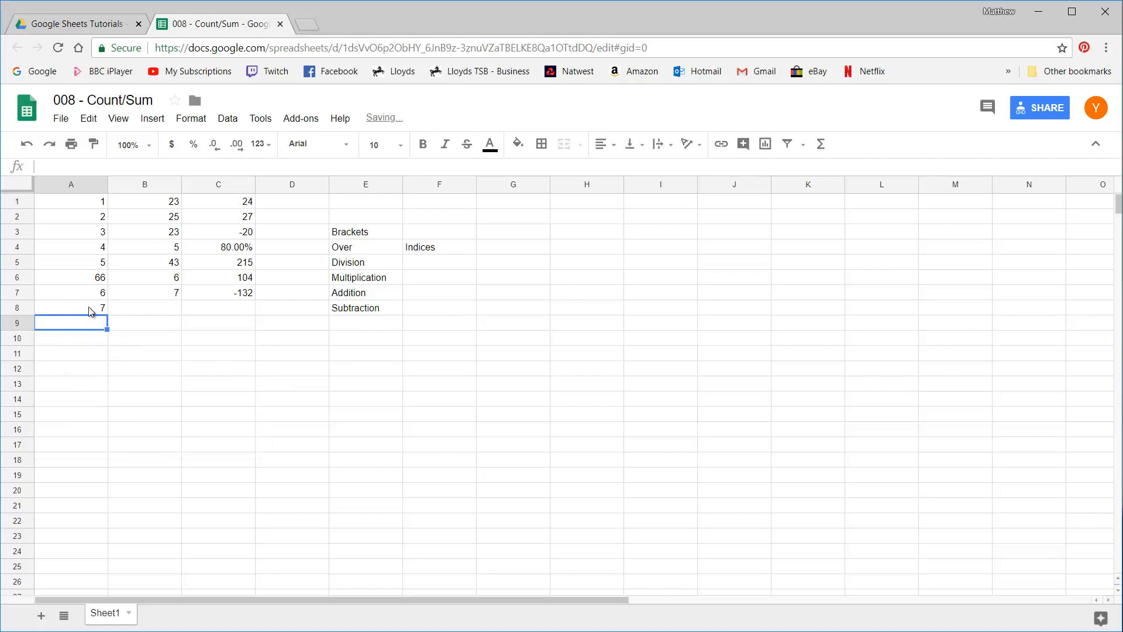
Step: Check the formula in cell A8 against the values in A1:A7
left_click(94, 308)
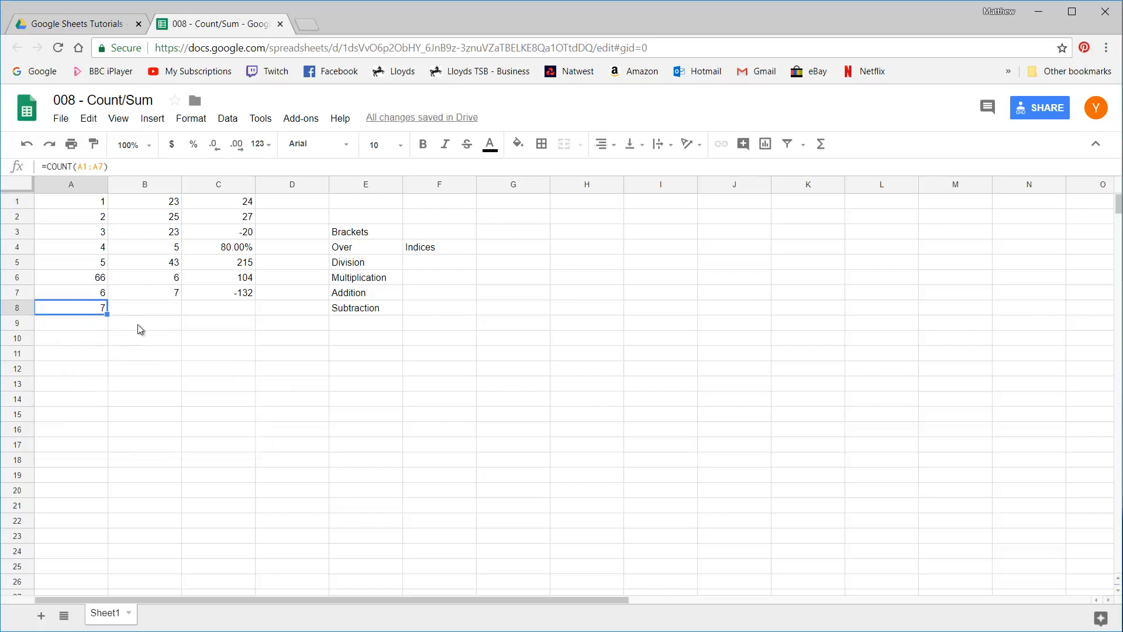
left_click(87, 203)
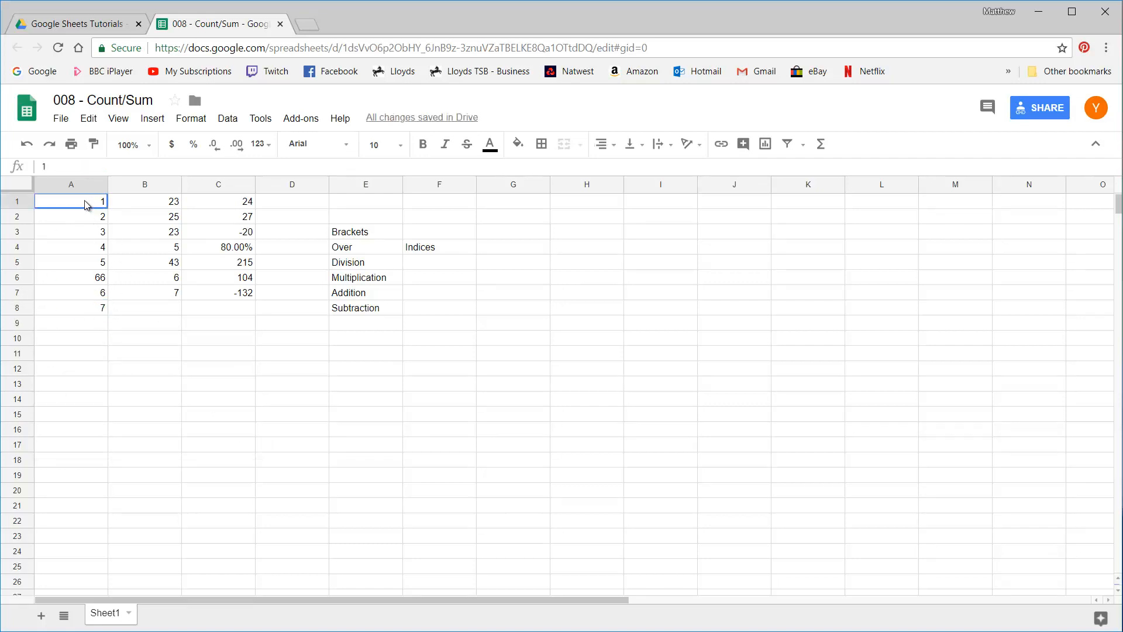
left_click_drag(87, 203, 100, 296)
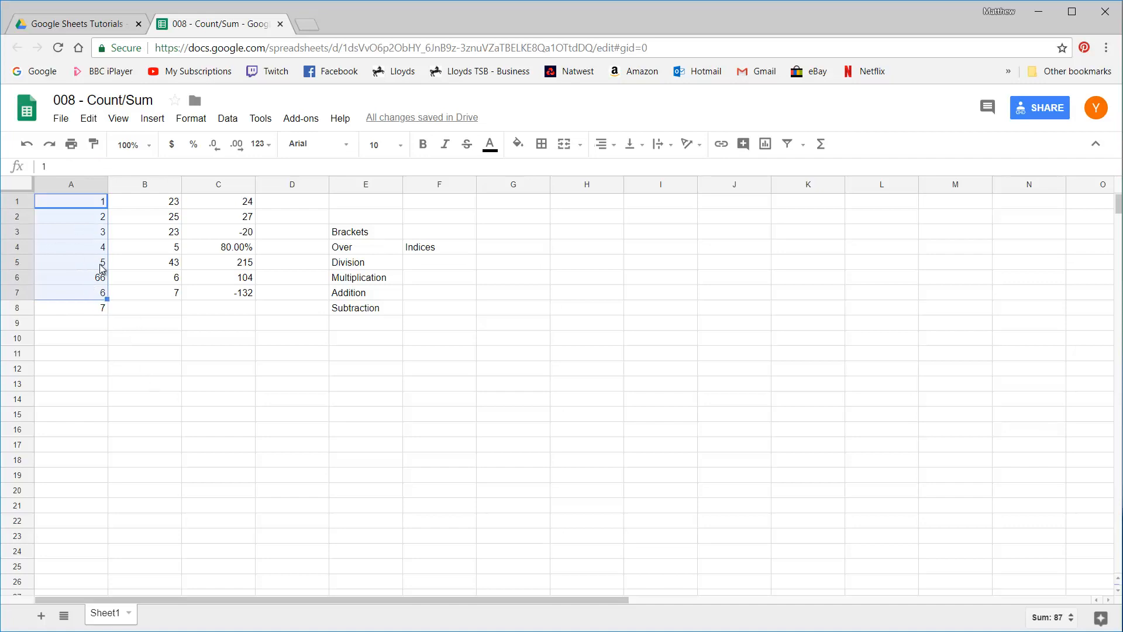
left_click(94, 308)
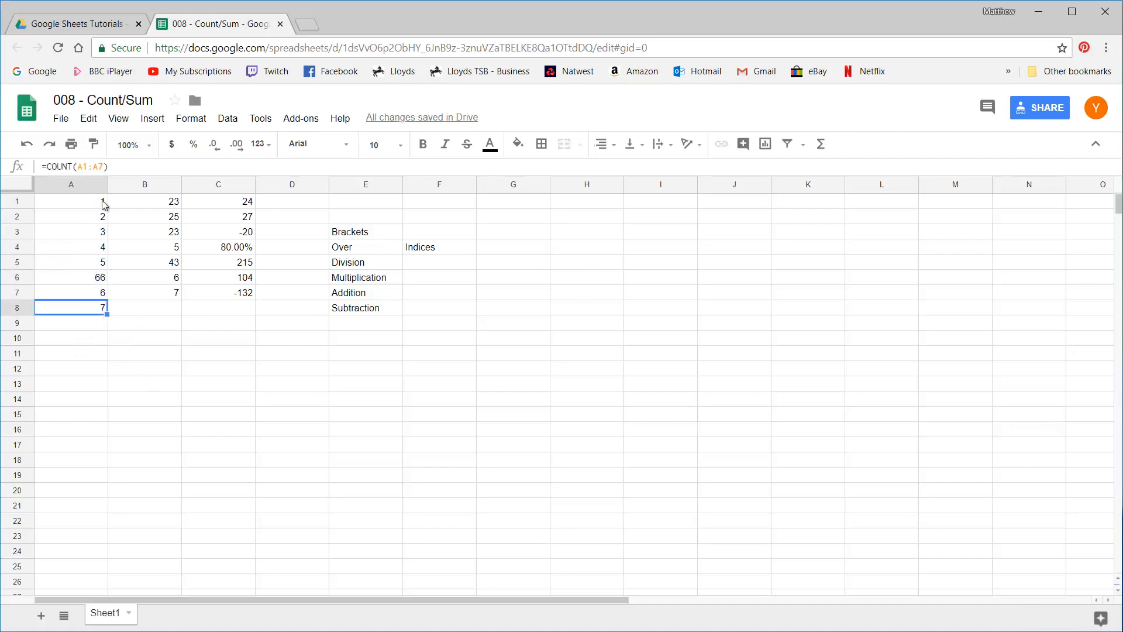
Step: Enter a COUNT formula in cell B8 that covers the two ranges B1:B7 and C1:C7
left_click(148, 311)
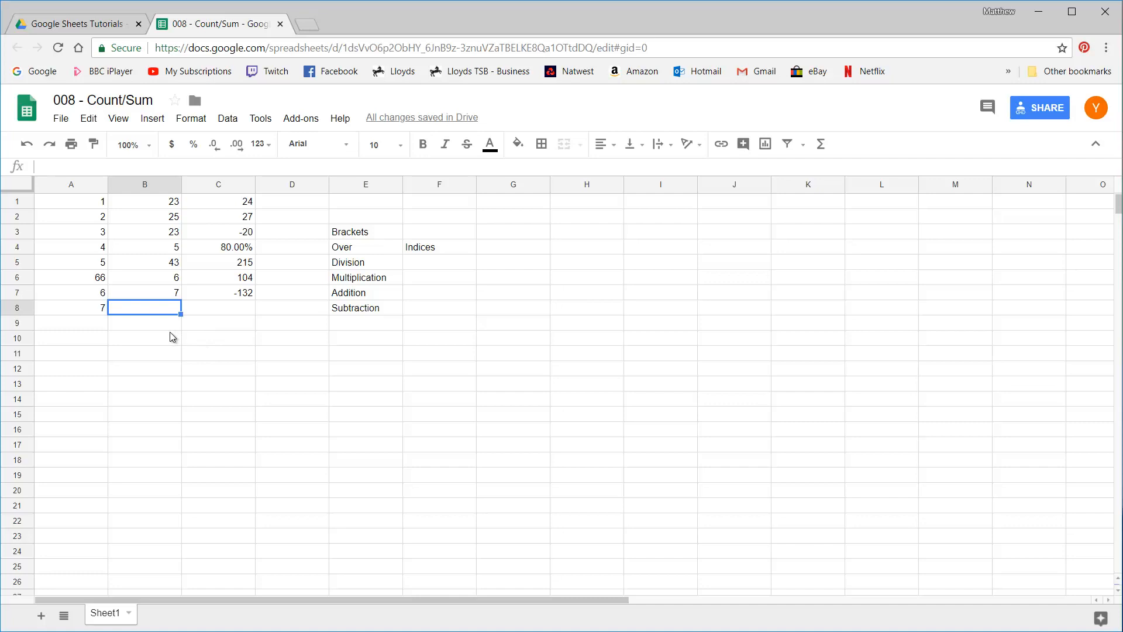
type("=")
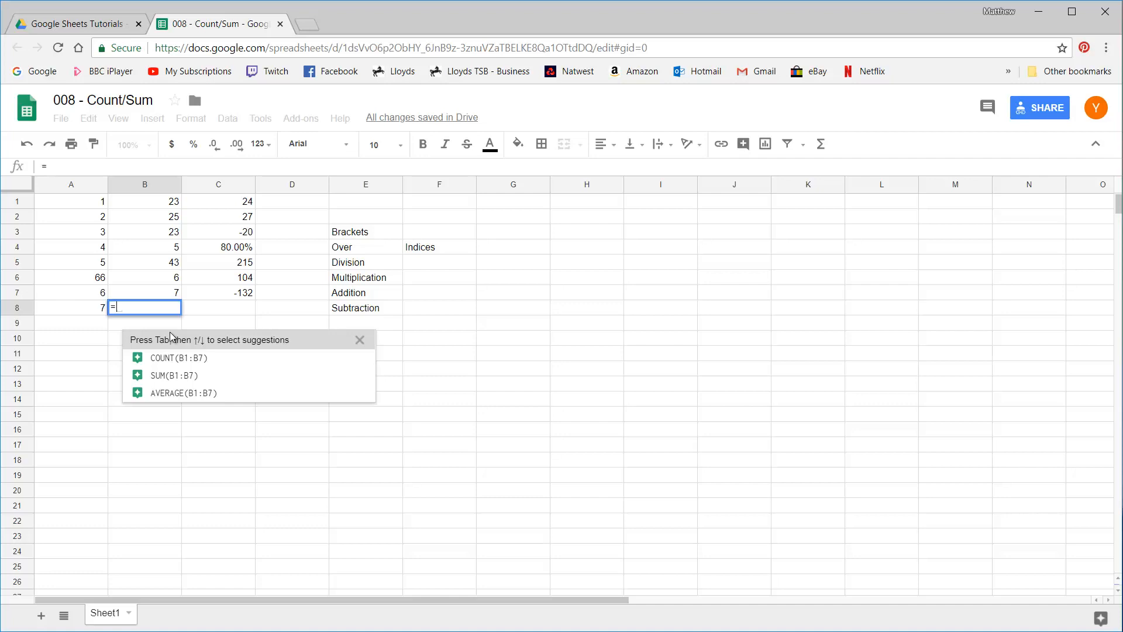
type("count(")
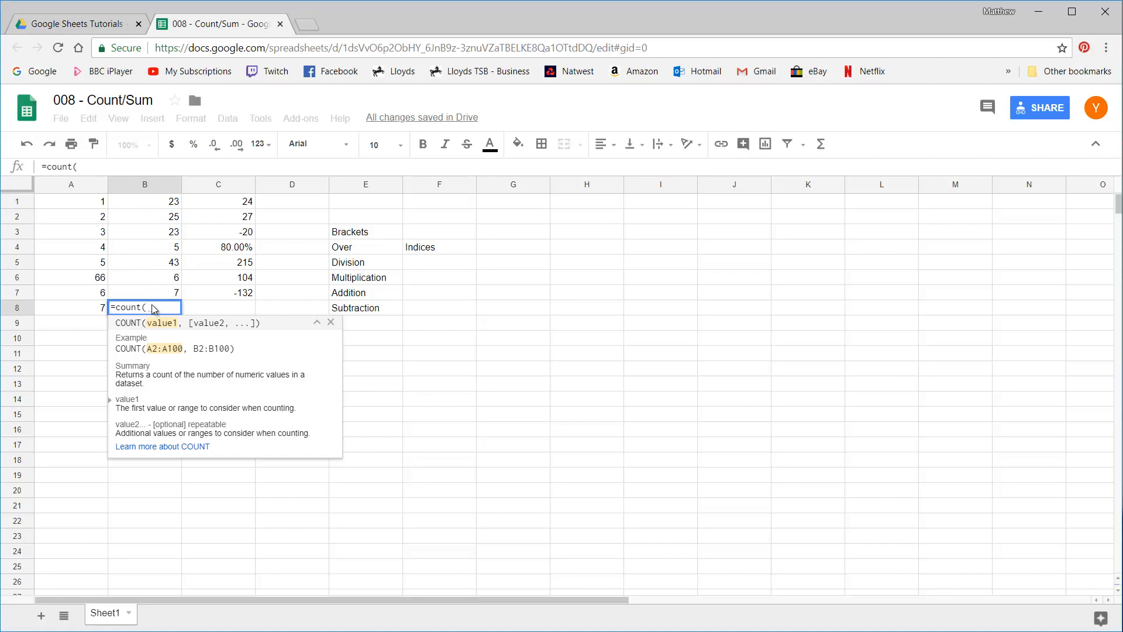
left_click_drag(159, 200, 179, 307)
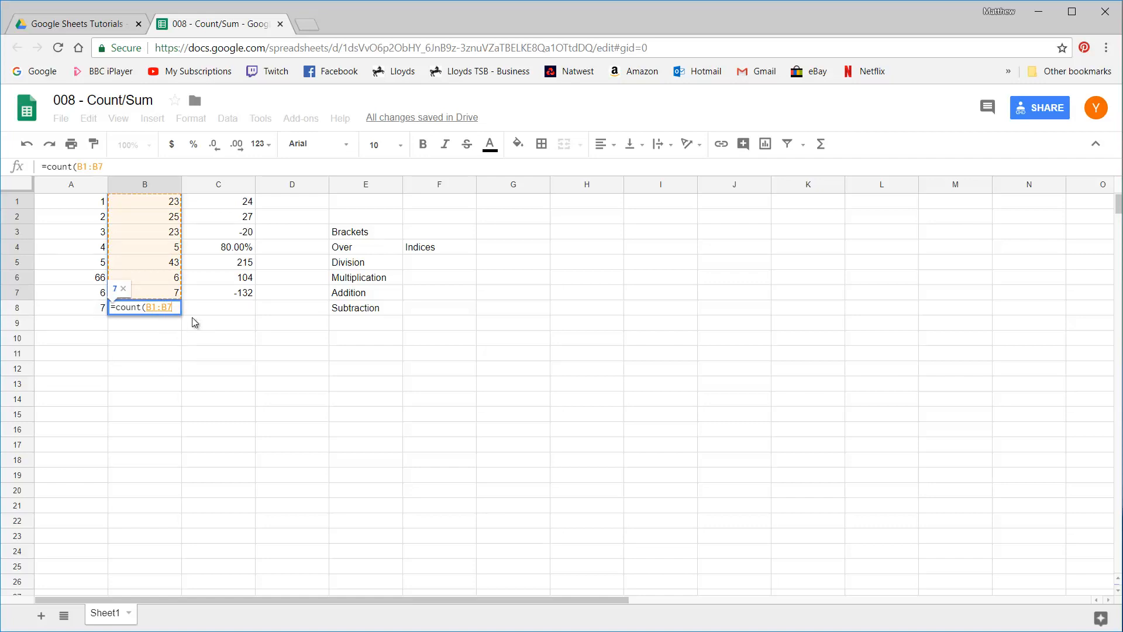
type(",")
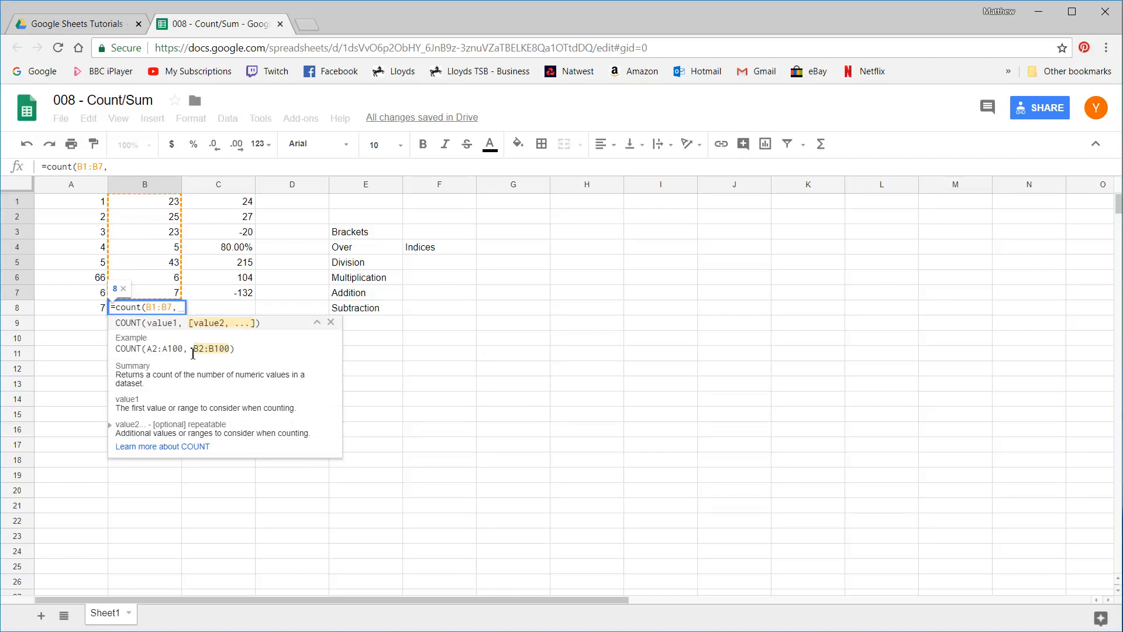
left_click_drag(235, 323, 256, 325)
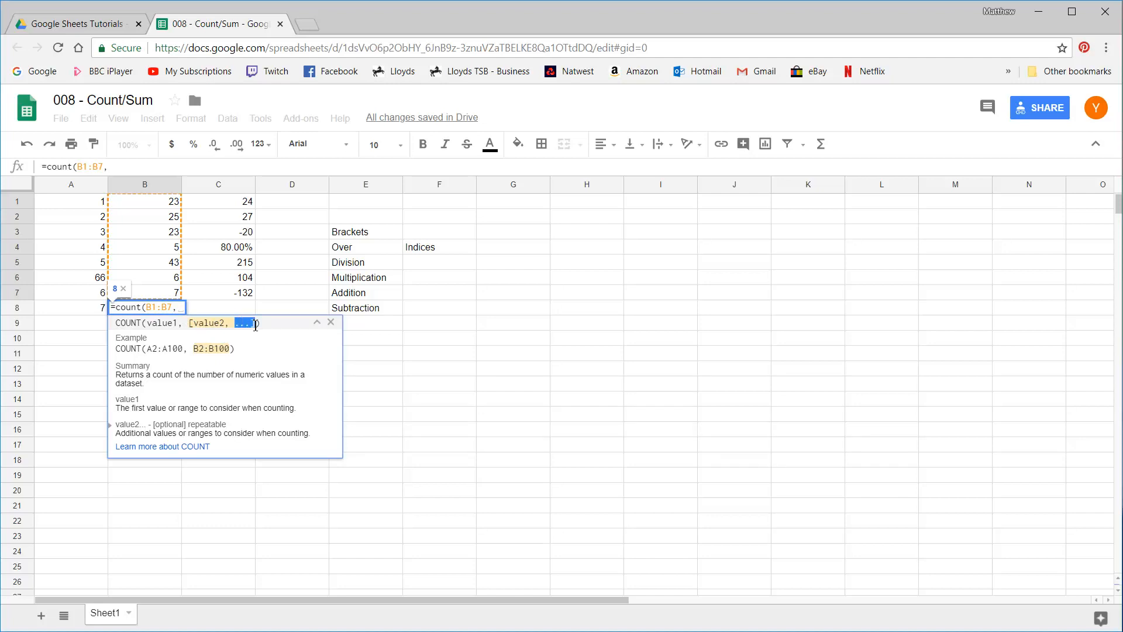
left_click(255, 324)
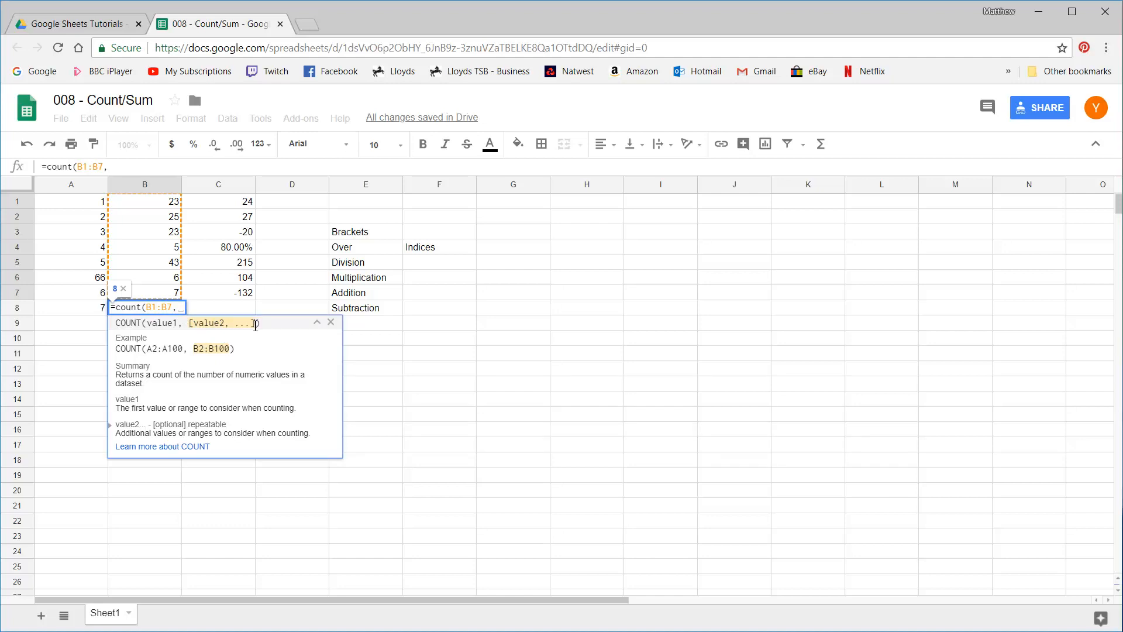
left_click(176, 307)
left_click_drag(233, 204, 225, 296)
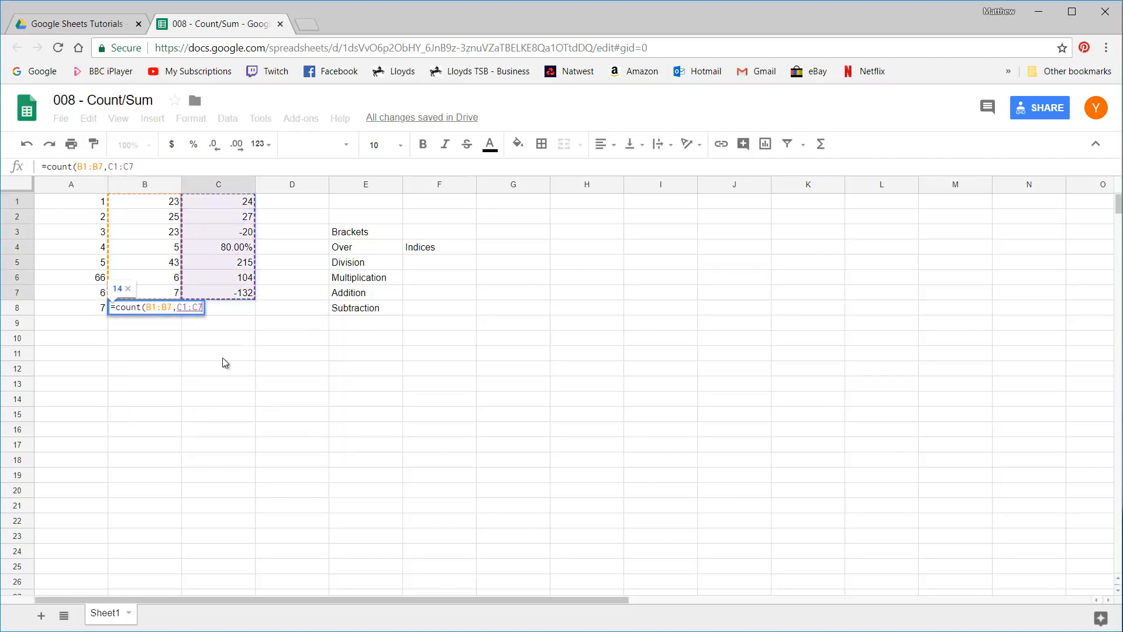
type(")")
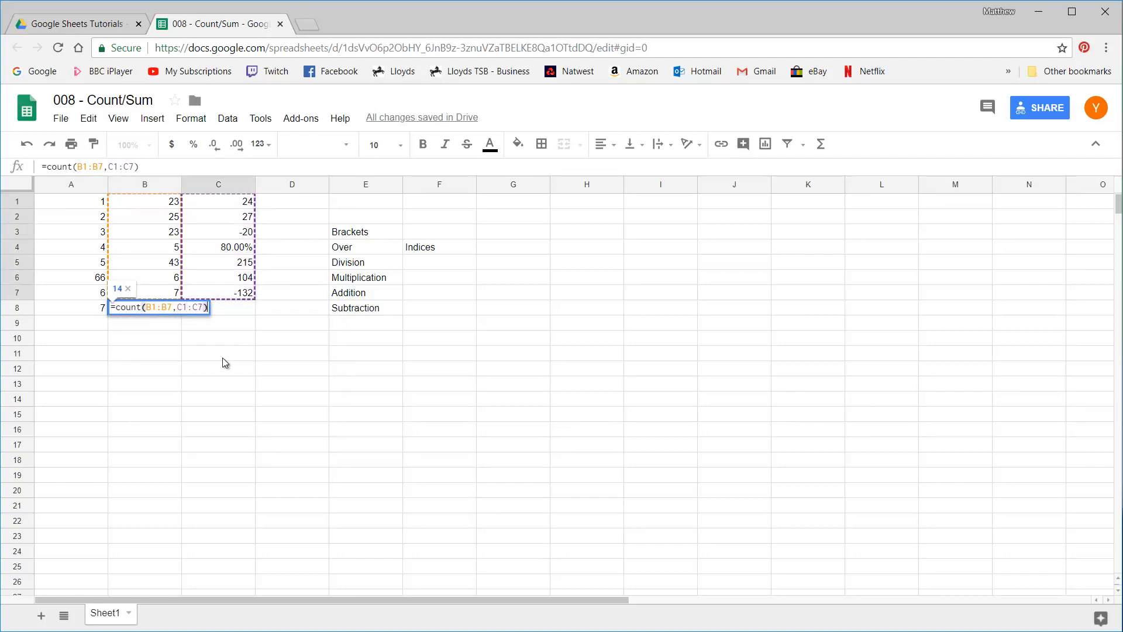
key("Return")
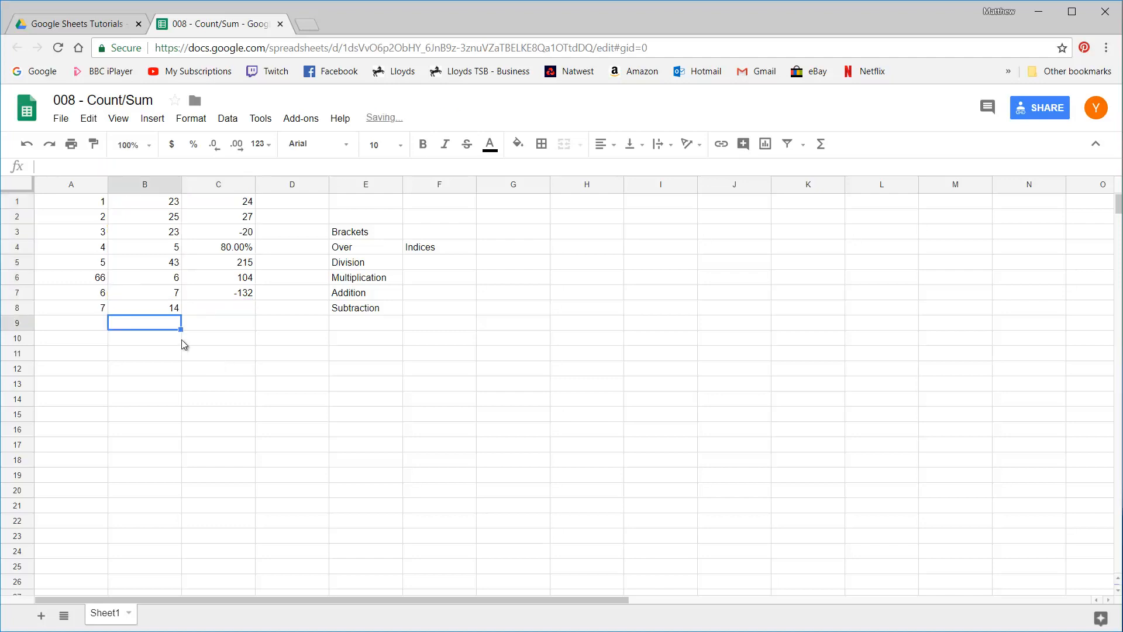
left_click(164, 313)
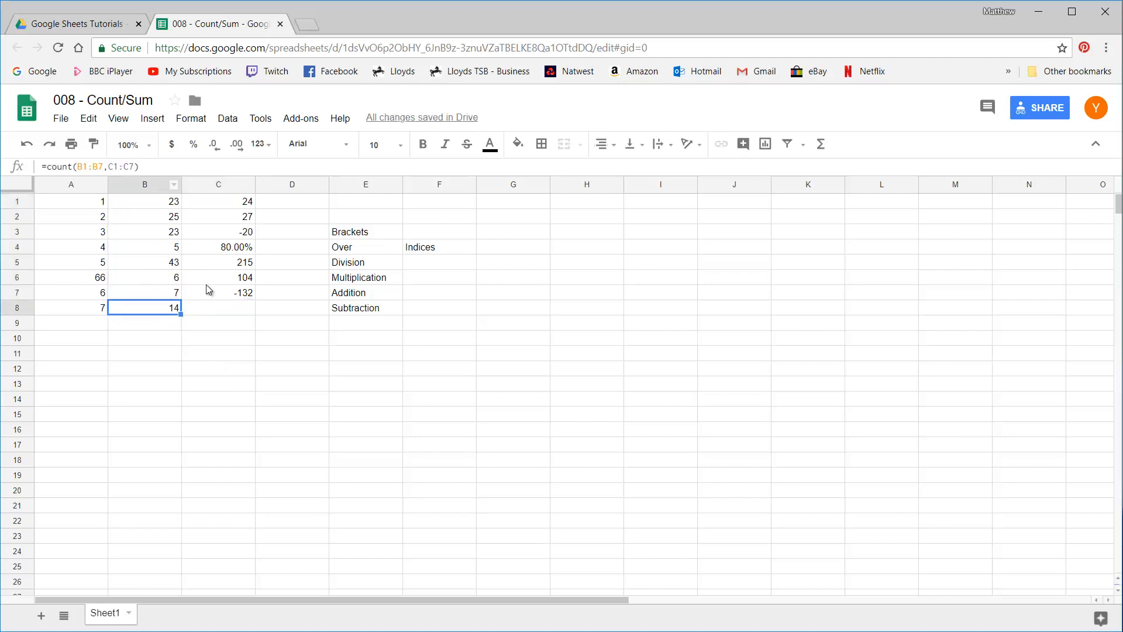
Step: Enter a COUNT formula in cell E9 for the text entries in E3:E8
left_click(358, 326)
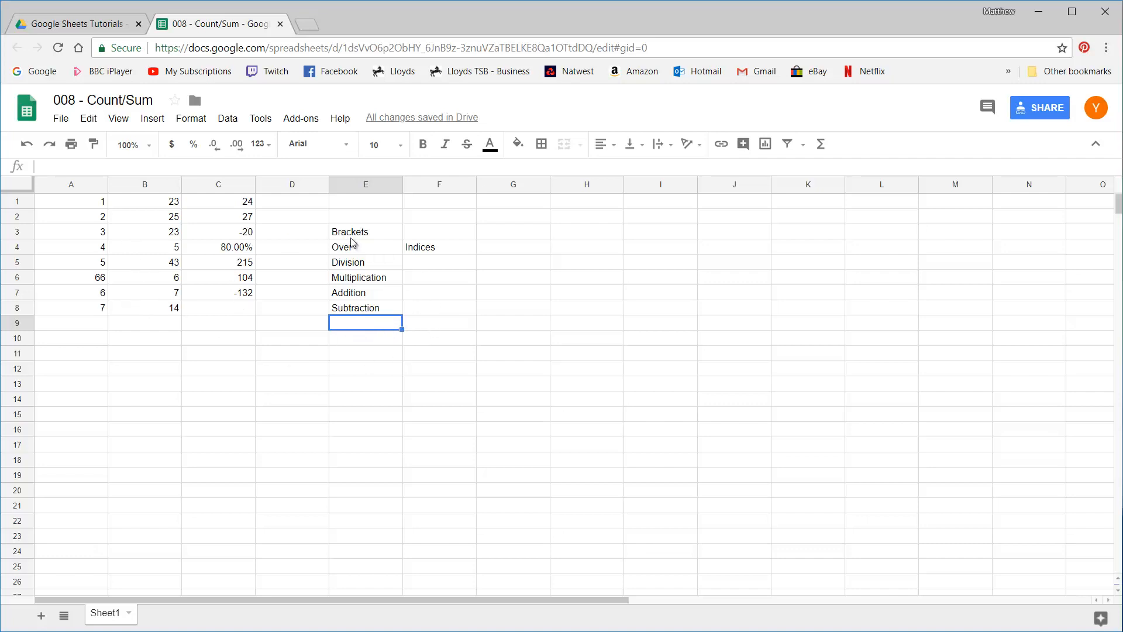
type("=count(")
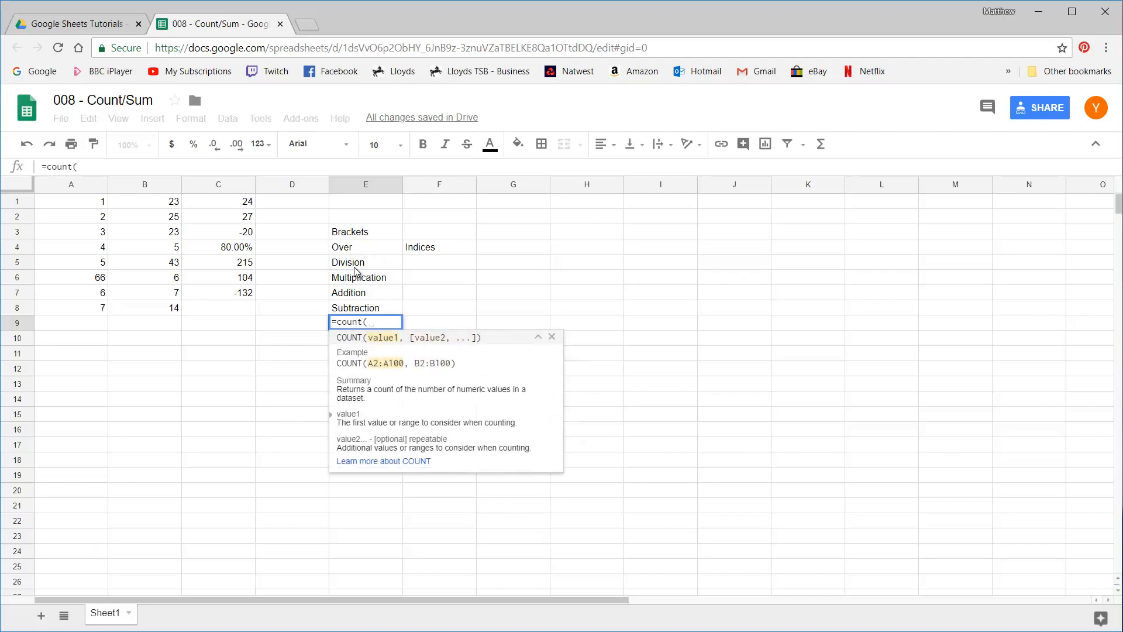
key("Up")
key("shift+Up")
key("shift+Up")
key("shift+Up")
key("shift+Up")
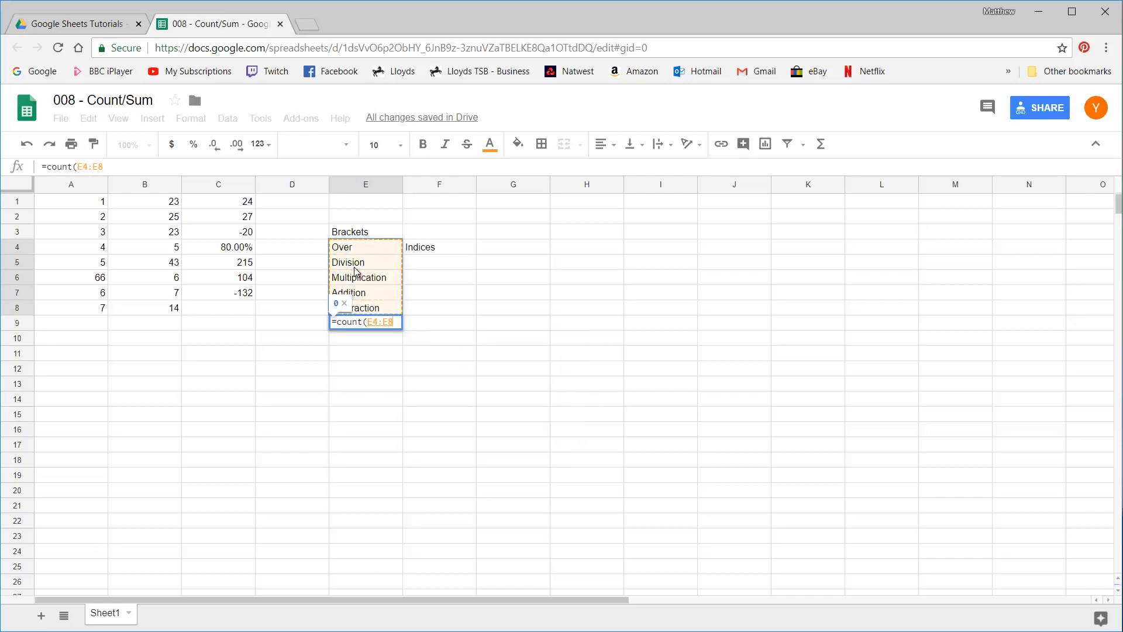
key("shift+Up")
type(")")
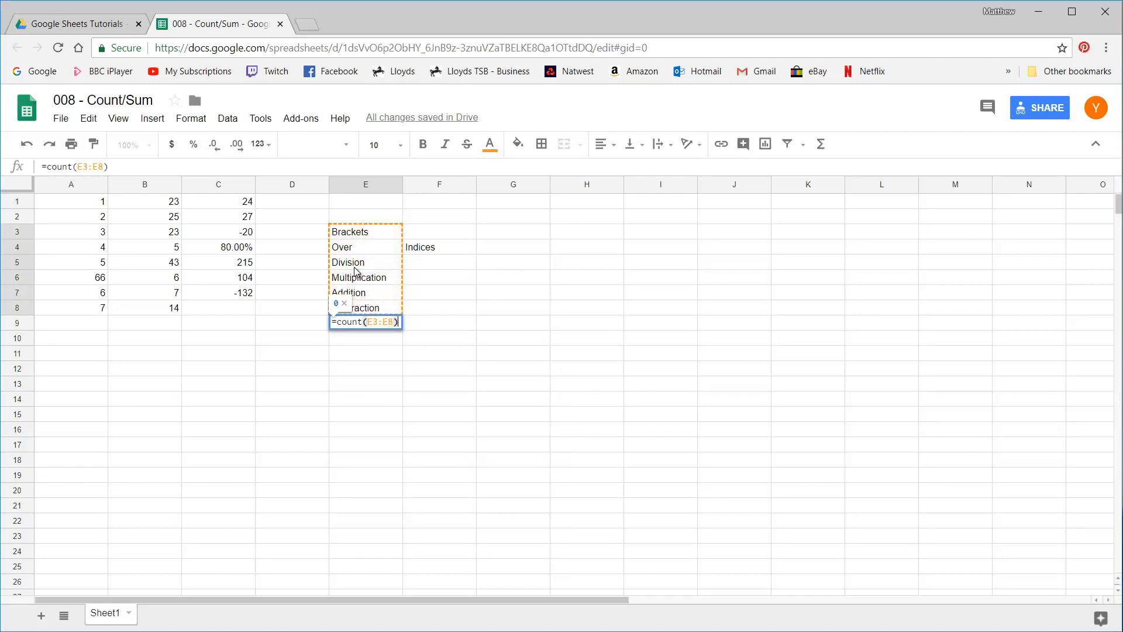
key("Return")
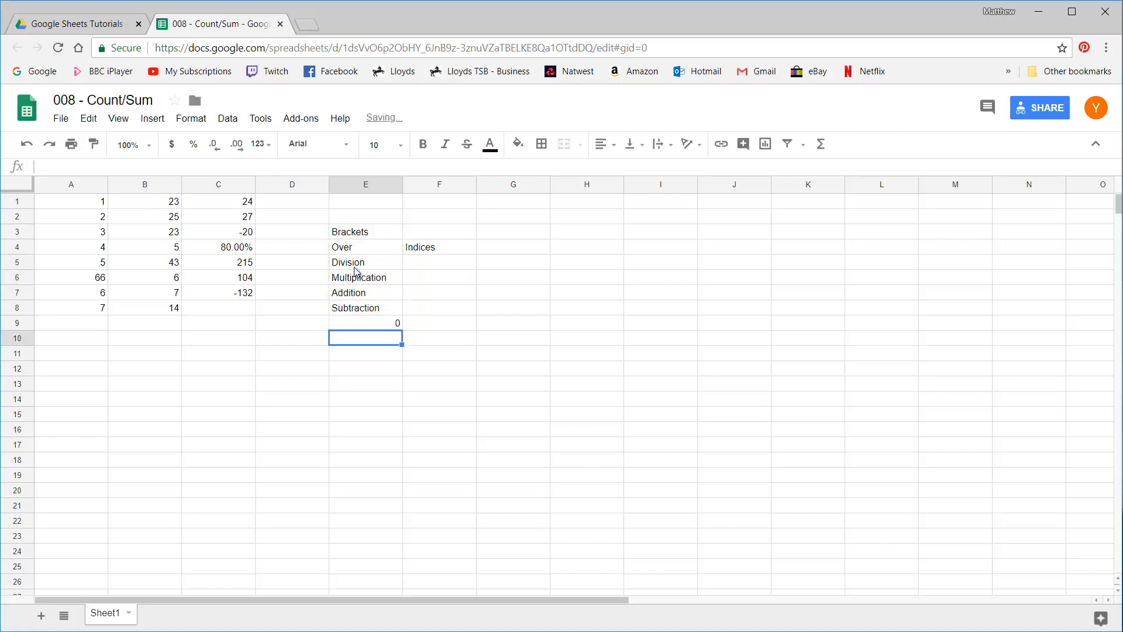
Step: Change the function in cell E9 to COUNTA, keeping the range E3:E8
left_click(349, 326)
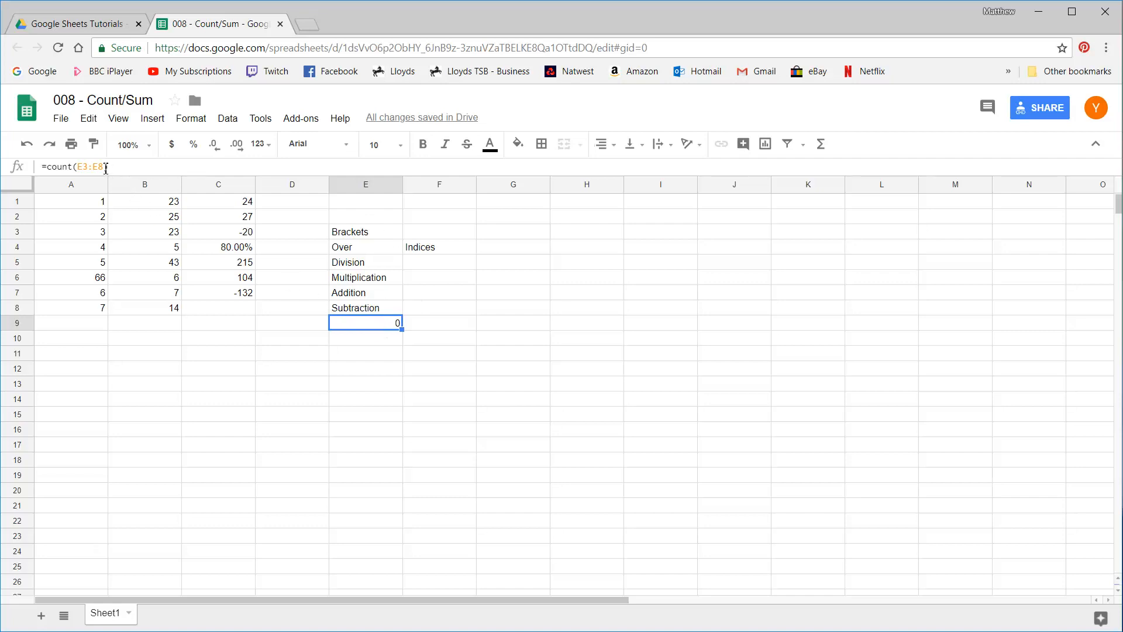
left_click(73, 166)
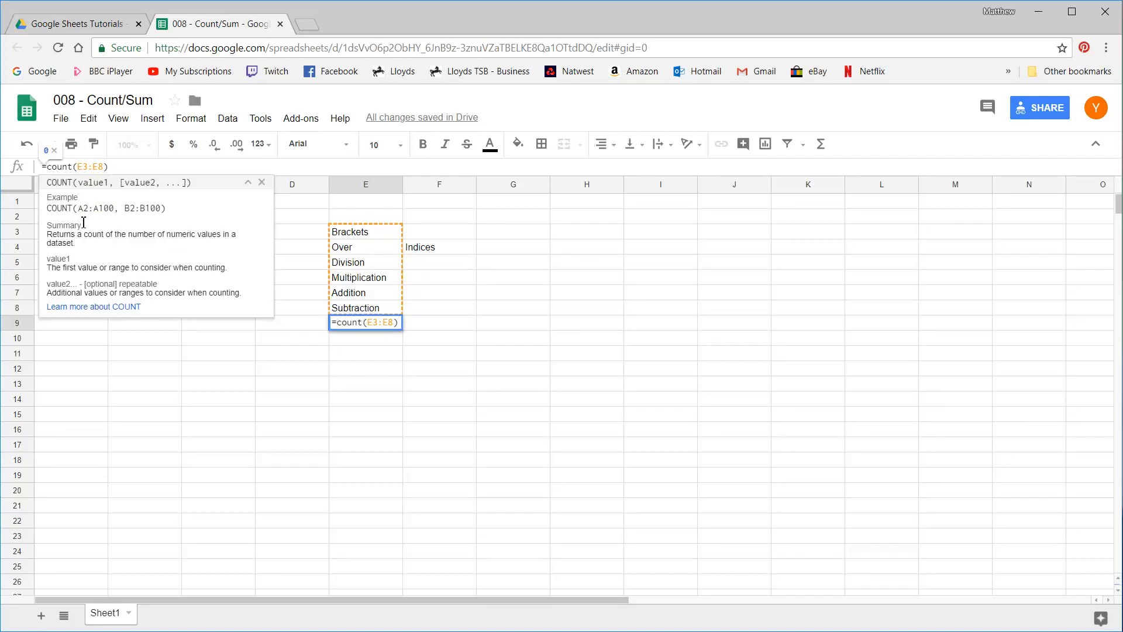
type("a")
left_click(68, 189)
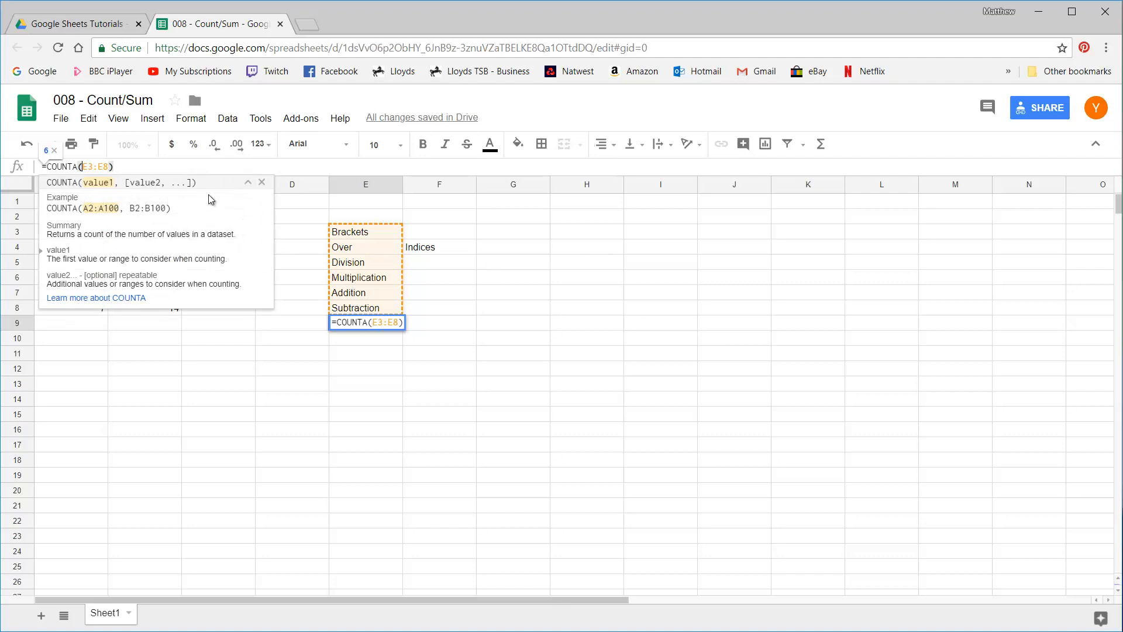
key("Return")
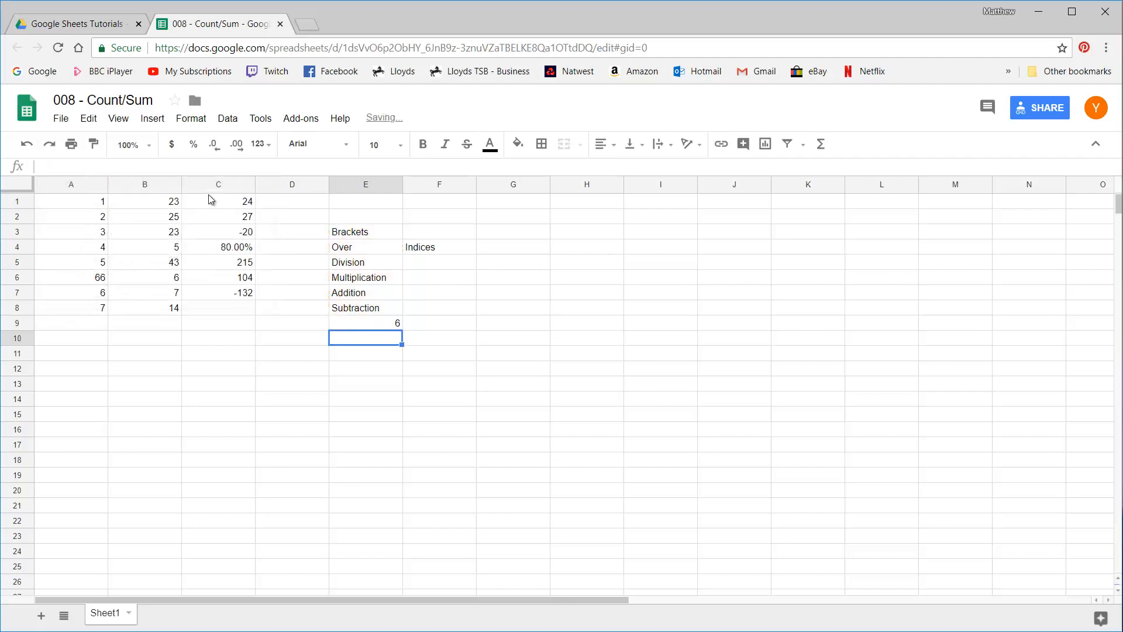
Step: Enter a COUNT formula in cell D1 that covers all of column A (A:A)
left_click(378, 324)
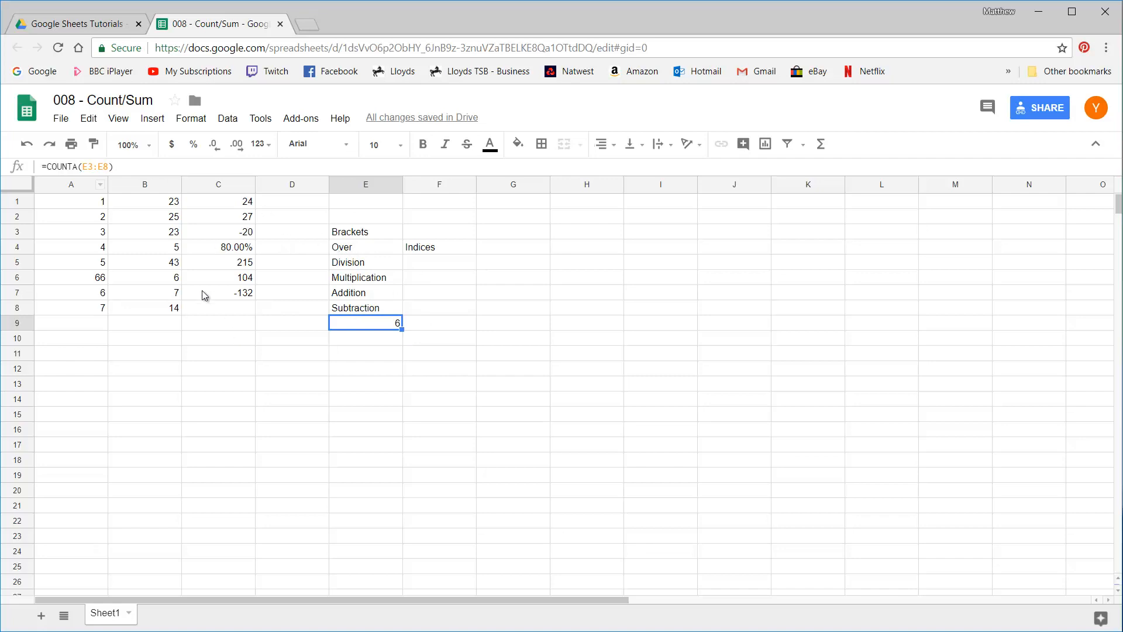
left_click(310, 205)
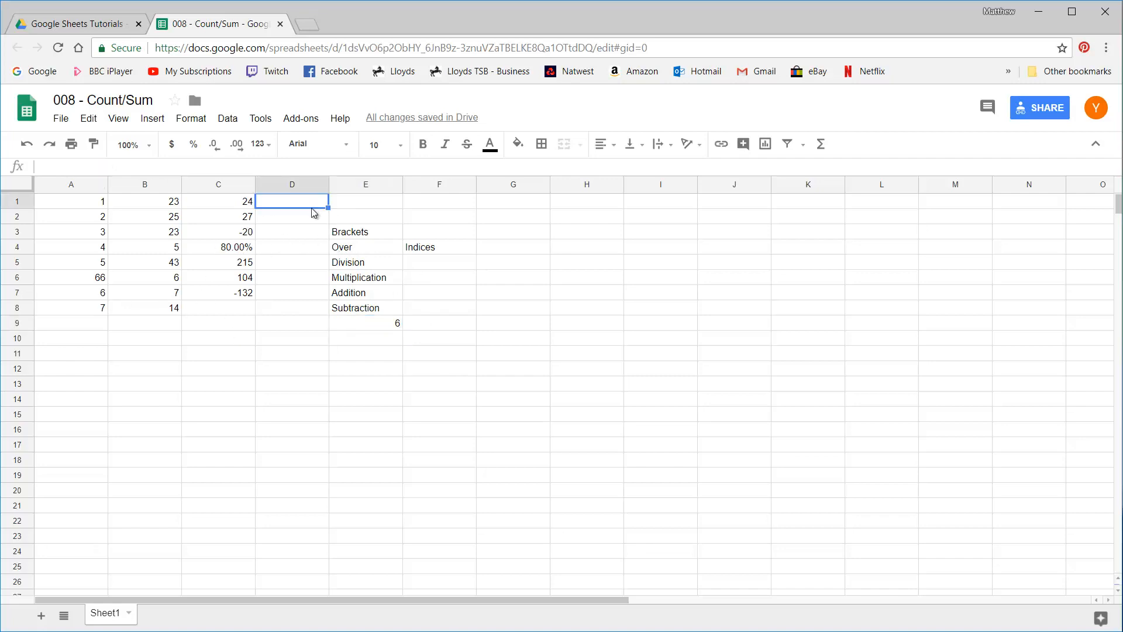
left_click(315, 248)
left_click(391, 323)
left_click_drag(83, 201, 94, 307)
left_click(310, 204)
type("=count(")
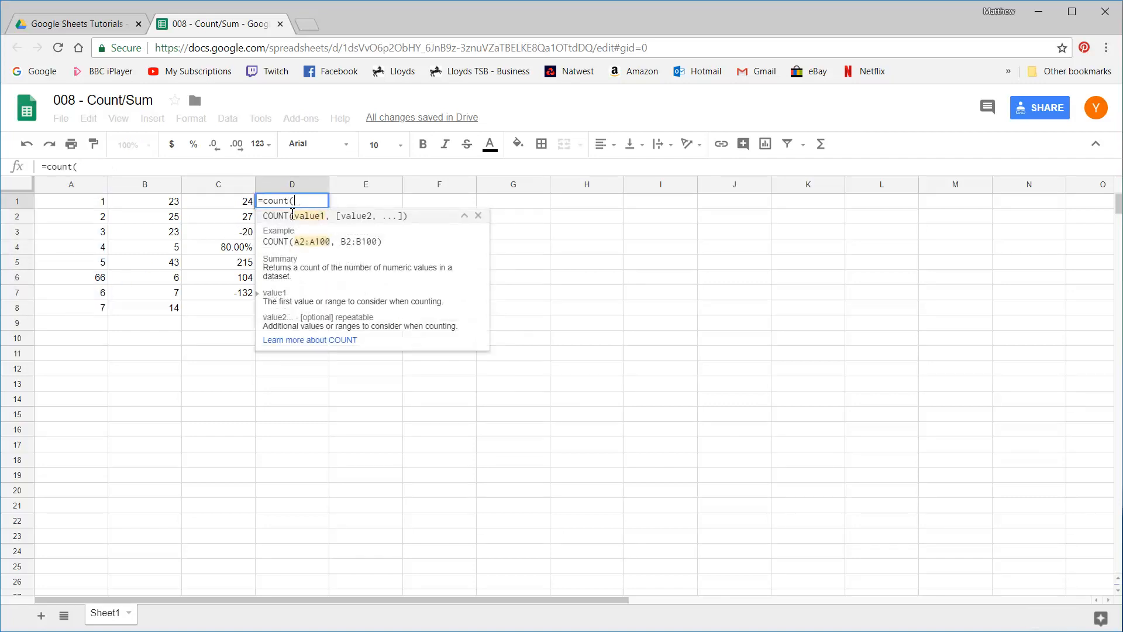
left_click(98, 184)
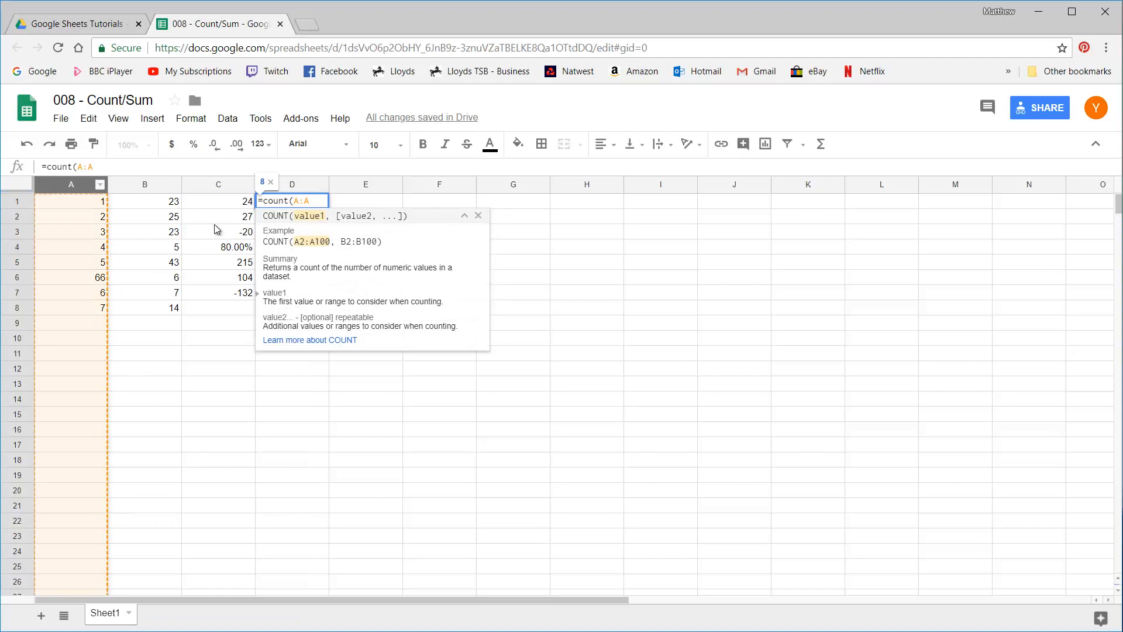
key("Return")
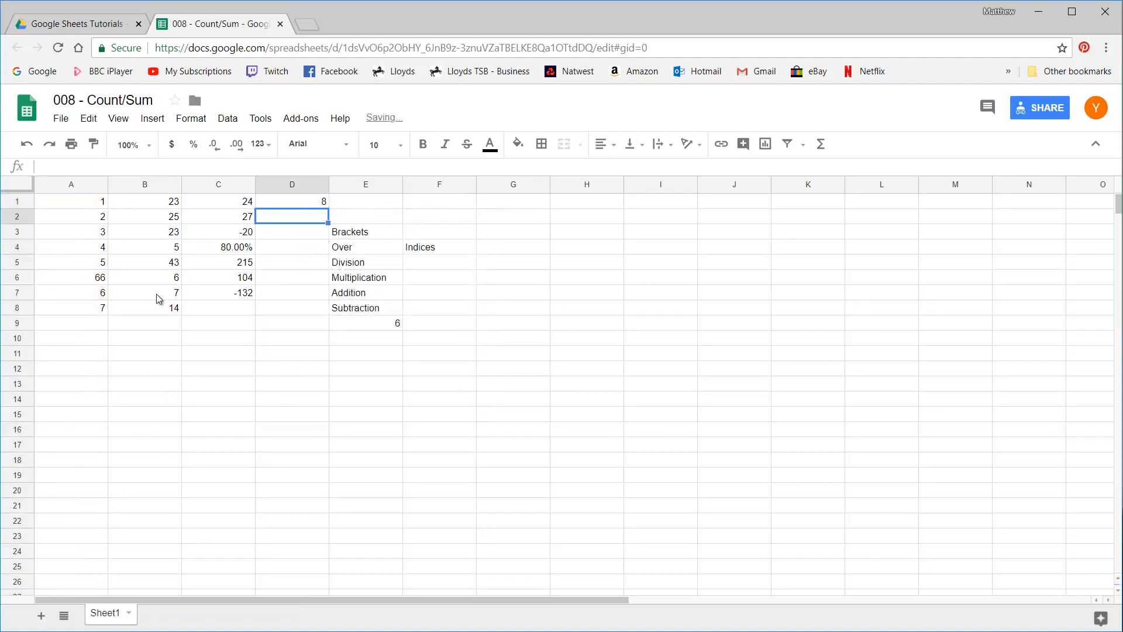
Step: Add the values 9, 10 and 11 in cells A9 to A11, and check the count formula in D1
left_click(89, 328)
type("9")
key("Return")
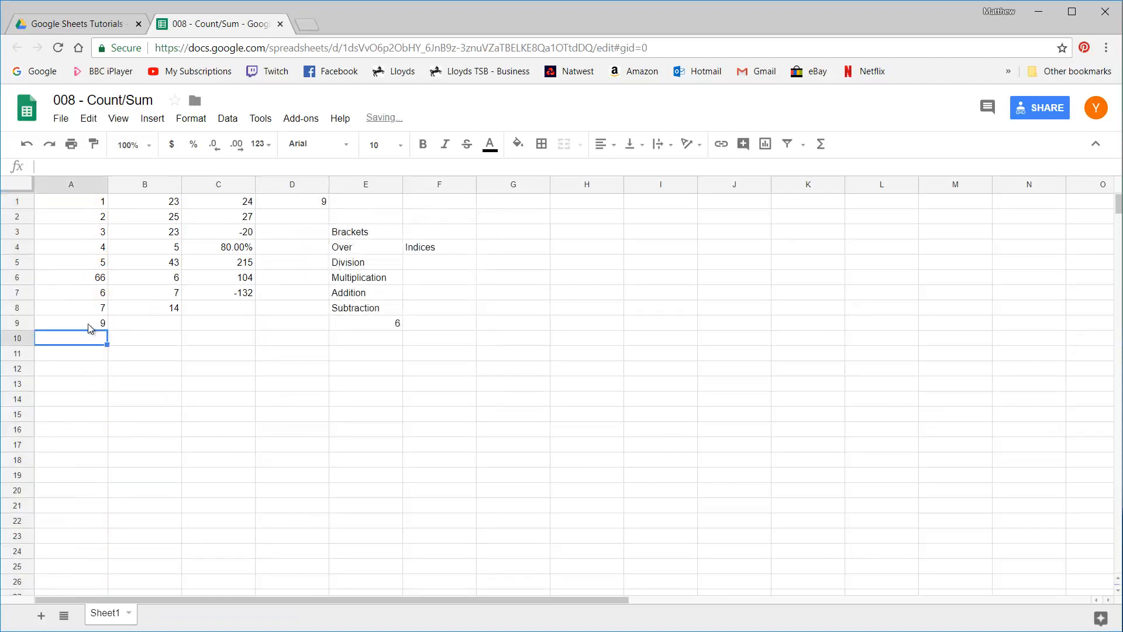
type("10")
key("Return")
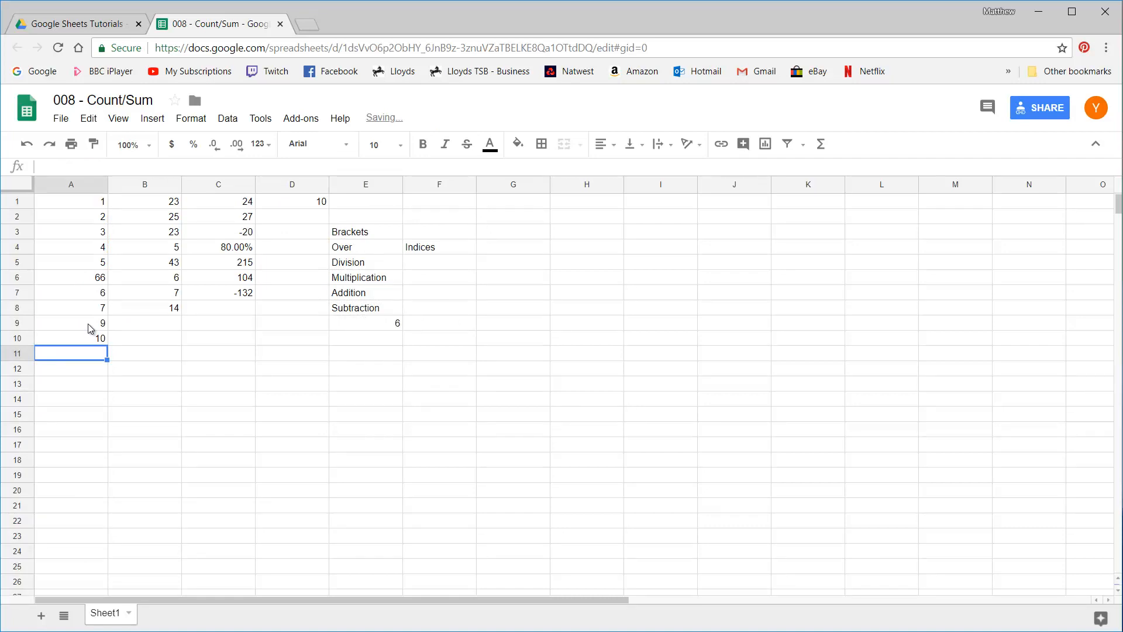
type("11")
key("Return")
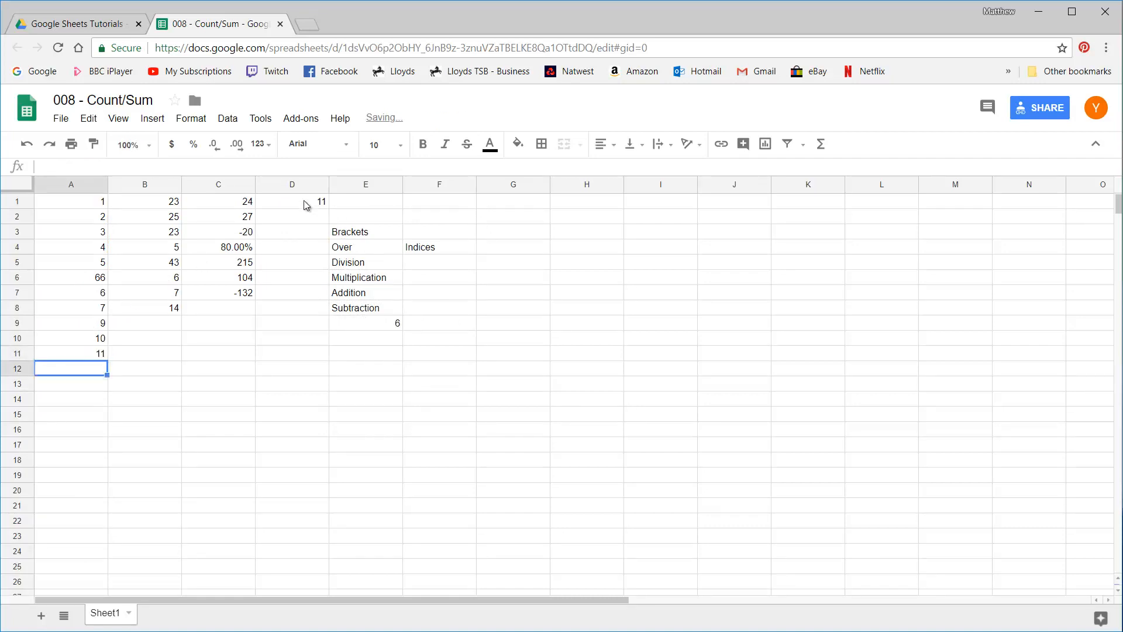
left_click(306, 204)
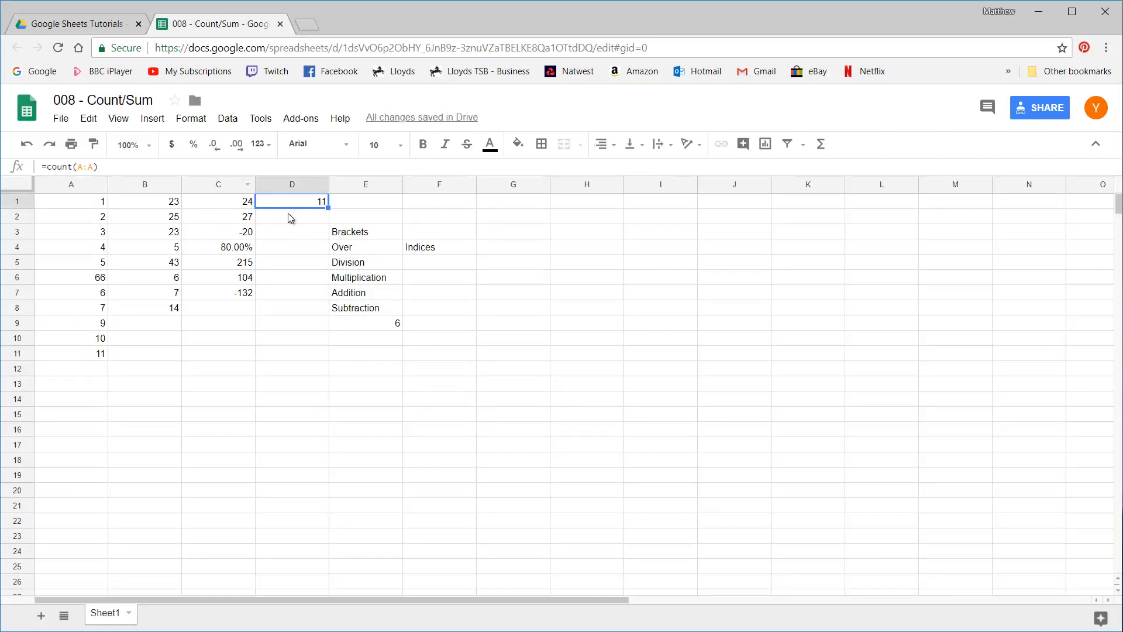
left_click(289, 215)
left_click(304, 205)
Step: Enter a formula in cell A14 that adds the individual cells A1 through A11 with plus signs
left_click(91, 404)
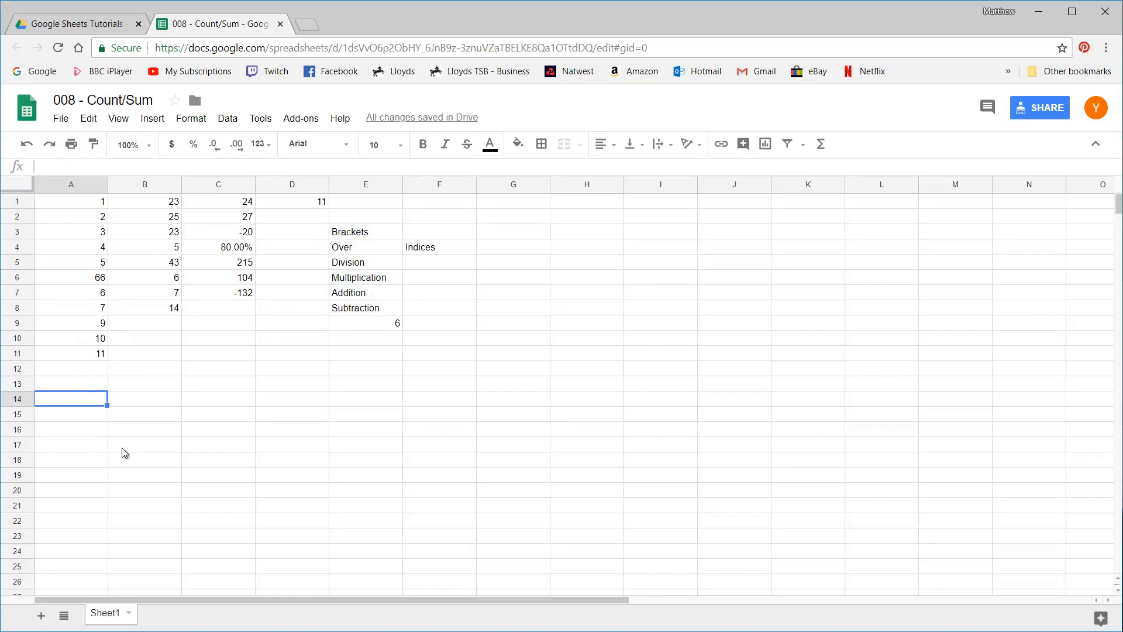
type("=")
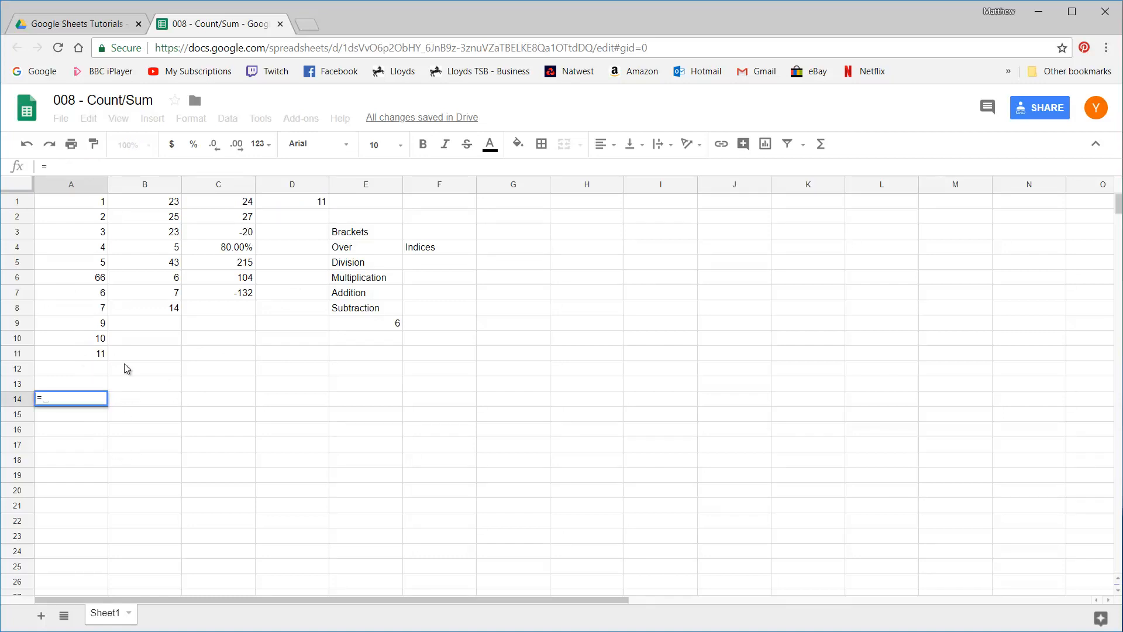
left_click(87, 205)
type("+")
left_click(88, 217)
type("+")
left_click(88, 233)
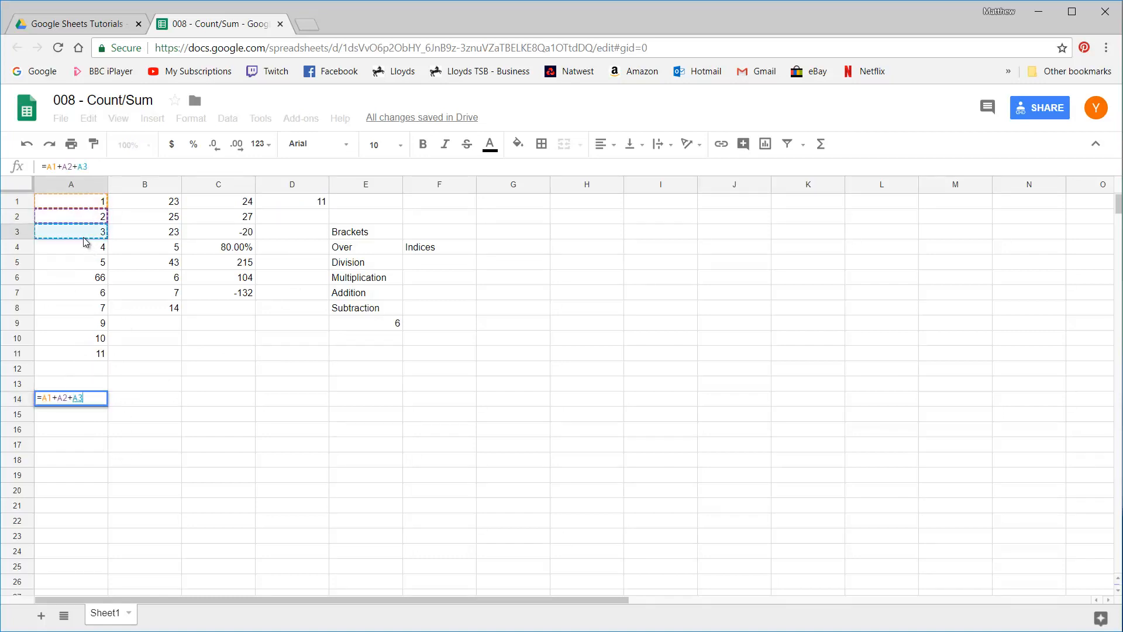
type("+")
left_click(89, 248)
type("+")
left_click(89, 264)
type("+")
left_click(87, 278)
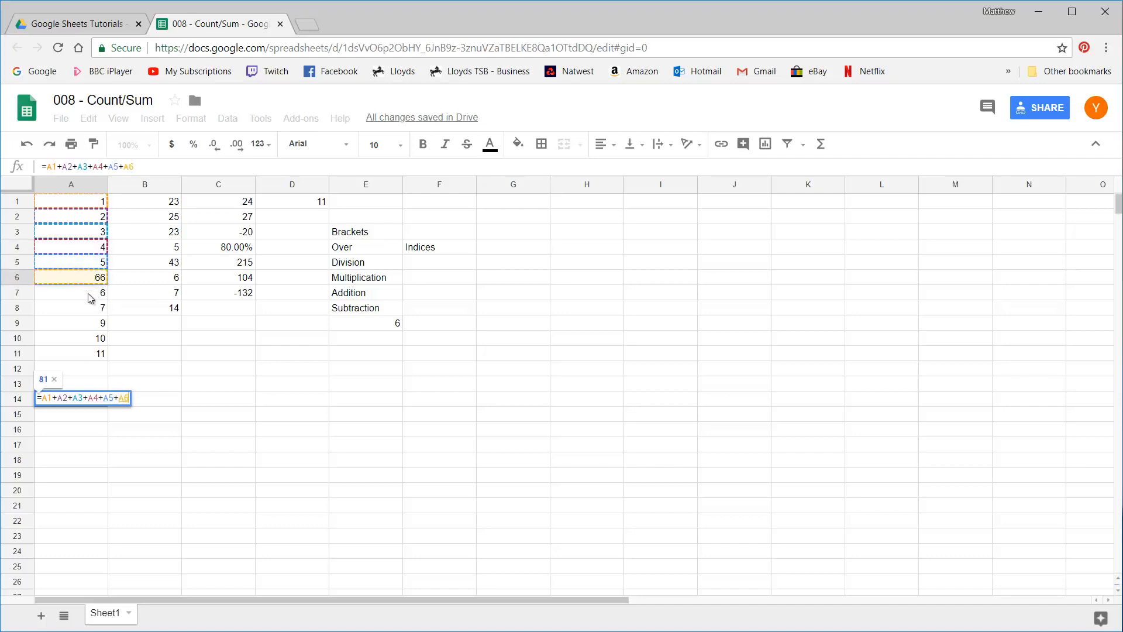
type("+")
left_click(88, 294)
type("+")
left_click(87, 313)
type("+")
left_click(89, 324)
type("+")
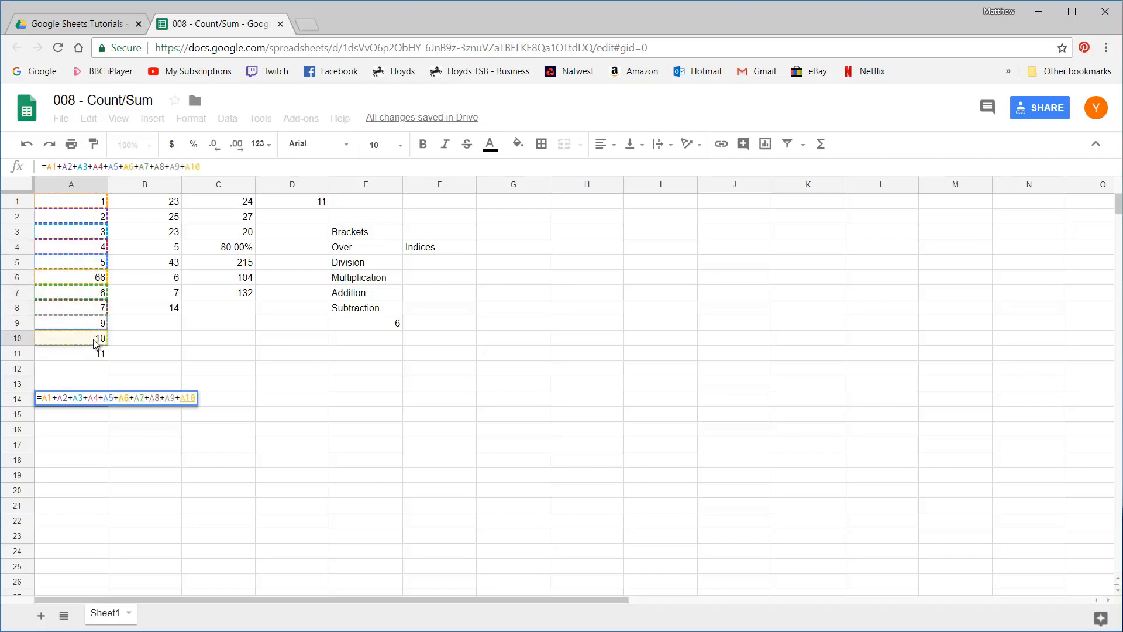
left_click(89, 340)
type("+")
left_click(86, 354)
key("Return")
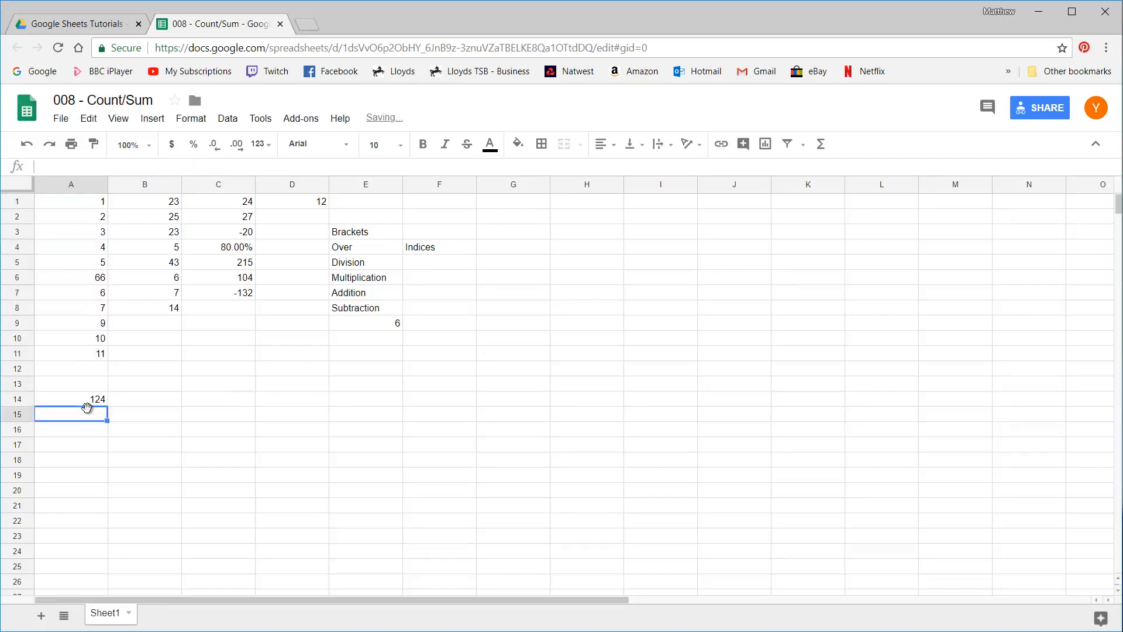
Step: Replace the formula in cell A14 with a SUM of the range A1:A11
key("Up")
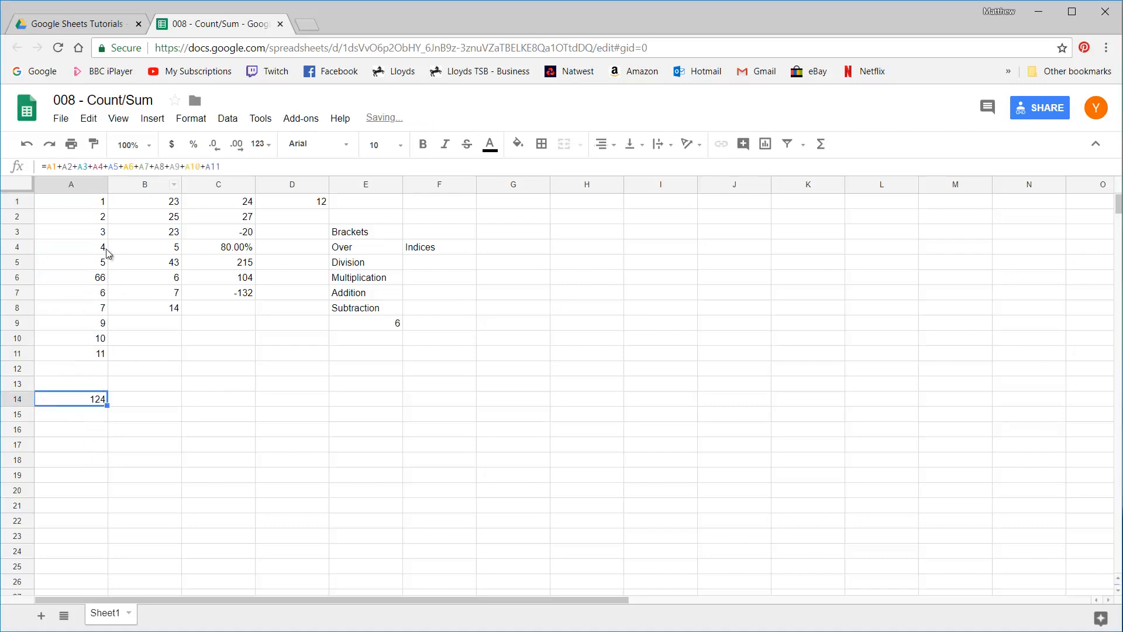
key("Delete")
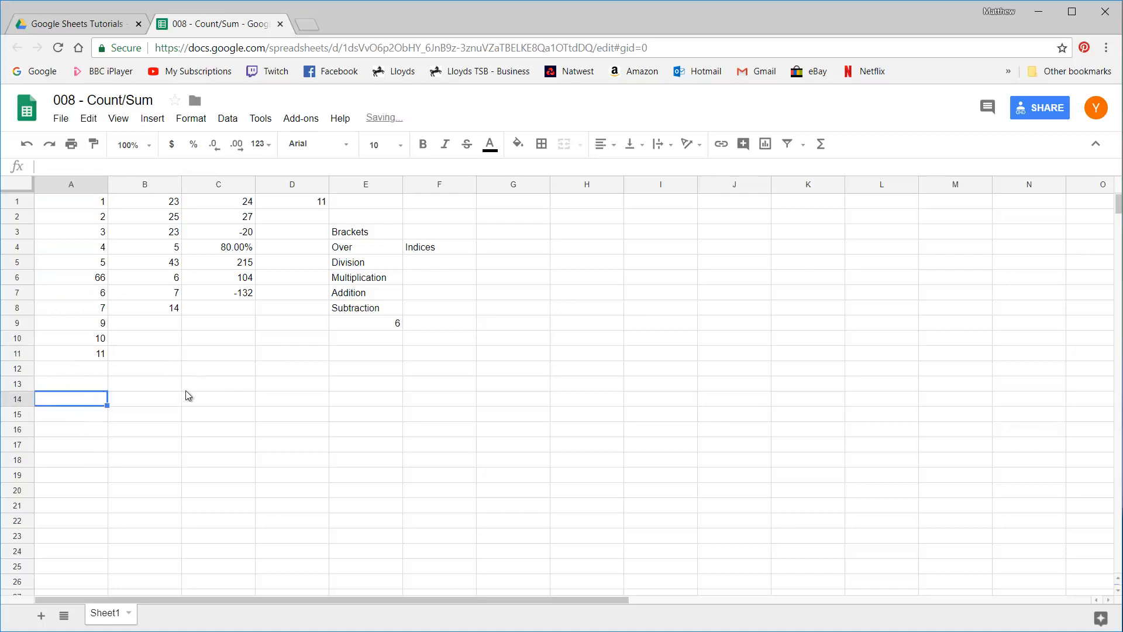
type("=sum(")
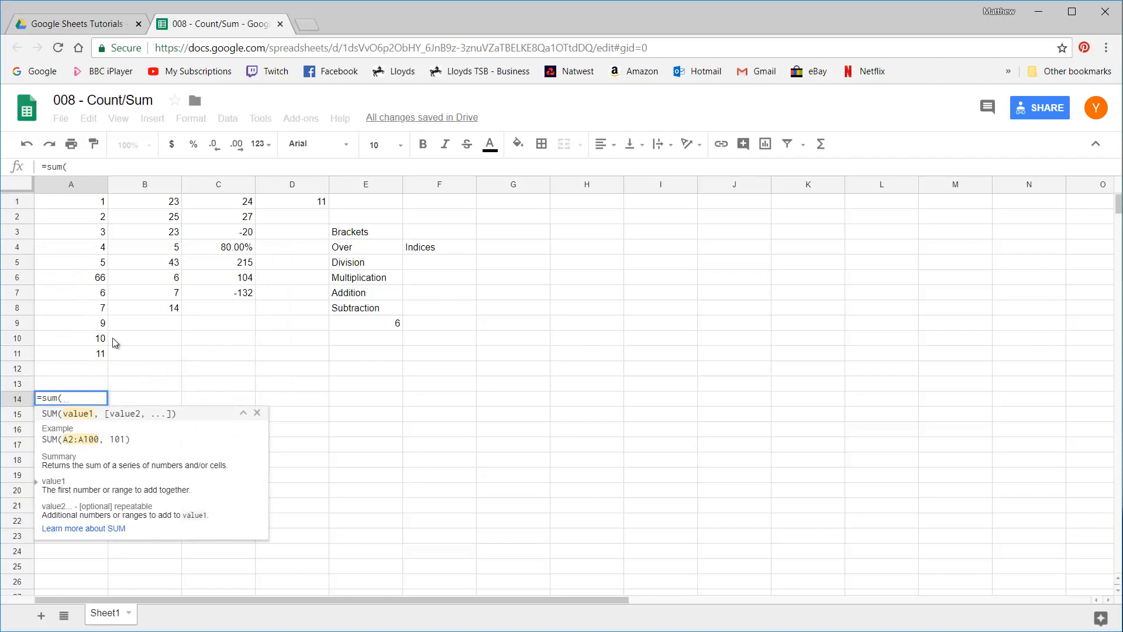
left_click_drag(83, 357, 80, 204)
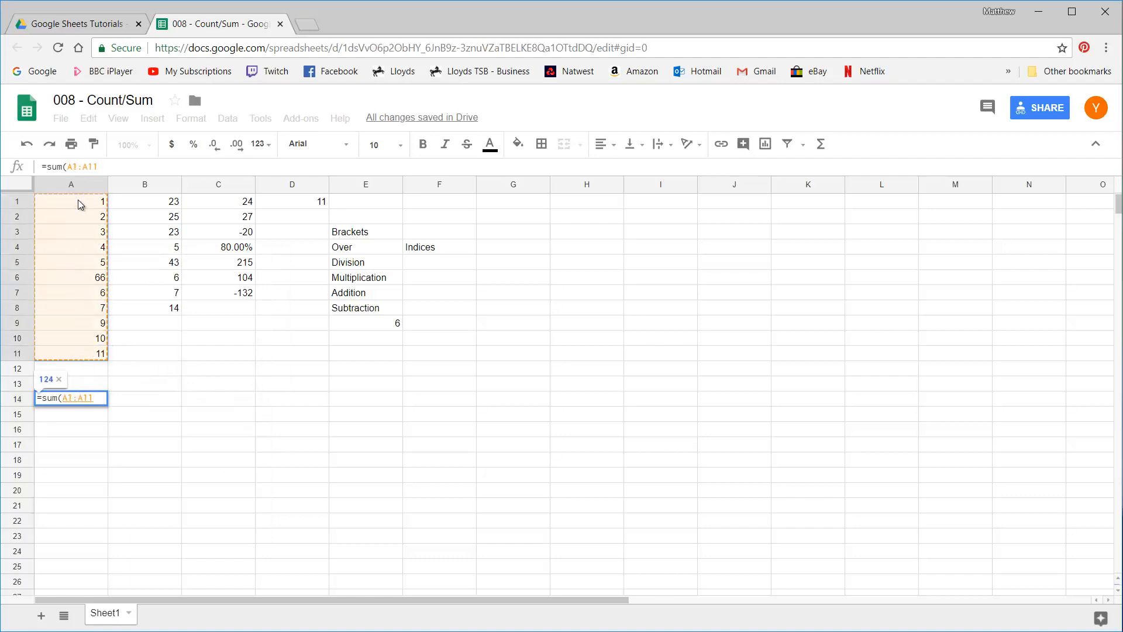
key("Return")
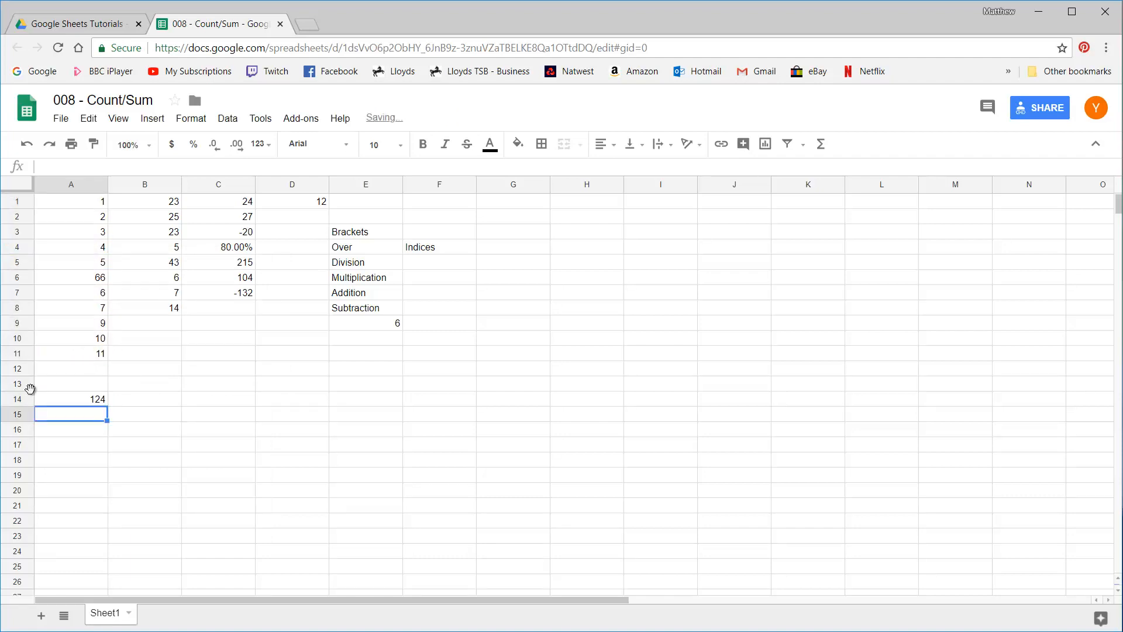
Step: Copy the SUM formula from cell A14 into B14 and on to C14
left_click(85, 400)
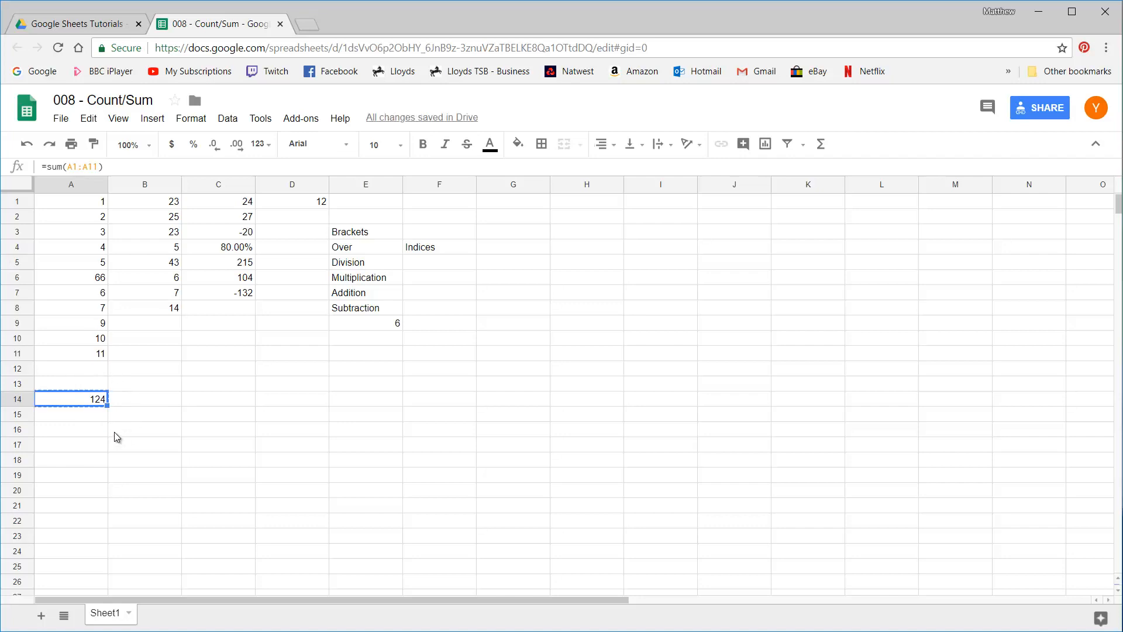
key("ctrl+c")
left_click(153, 402)
key("ctrl+v")
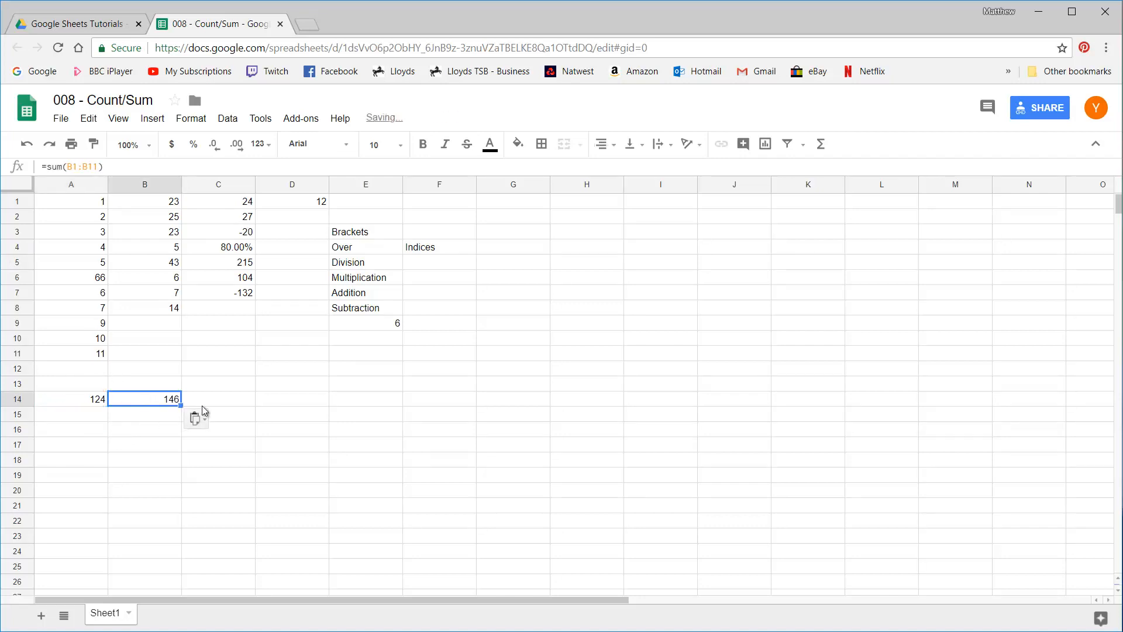
left_click(199, 399)
left_click(143, 401)
key("ctrl+c")
left_click(216, 401)
key("ctrl+v")
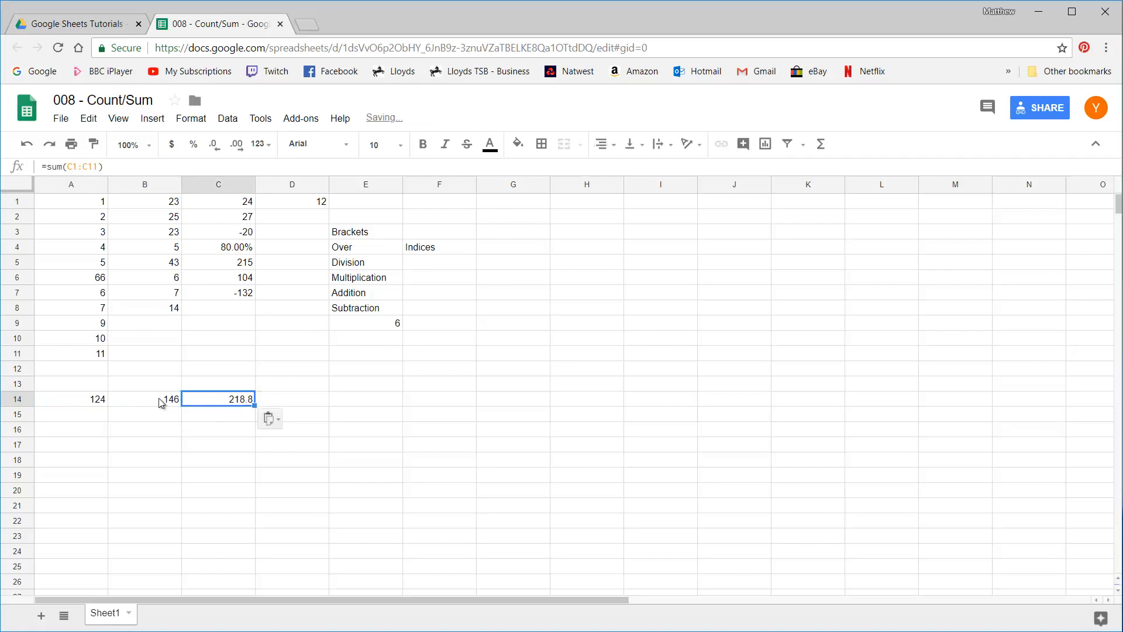
Step: Compare the ranges used by the SUM formulas in cells A14, B14 and C14
left_click(153, 397)
left_click(206, 398)
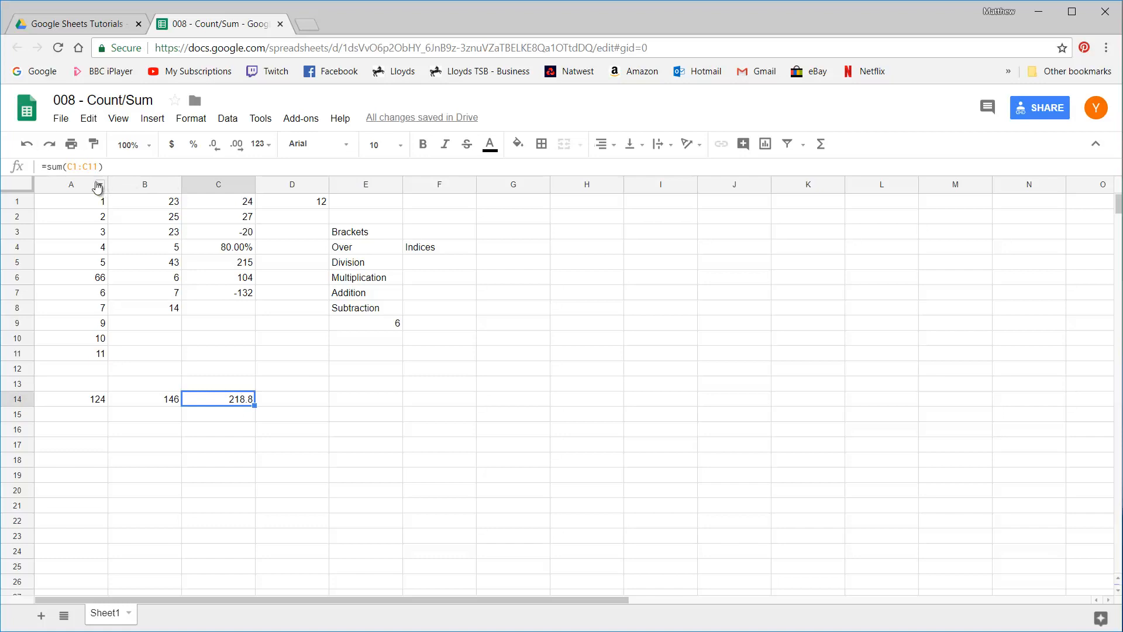
left_click(123, 398)
left_click(104, 398)
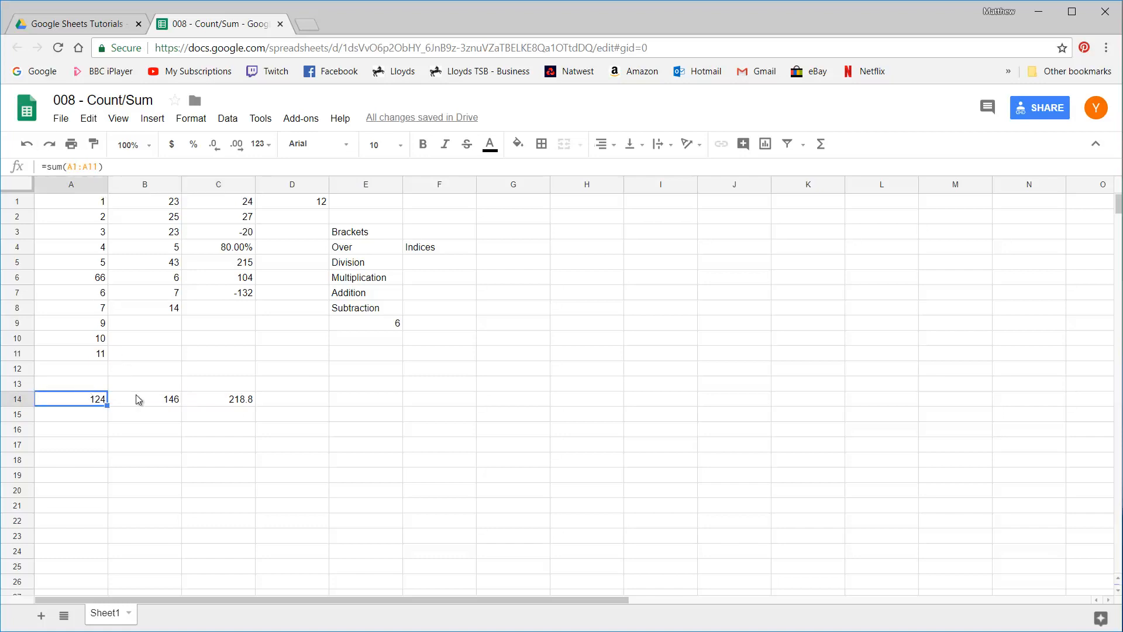
left_click(138, 396)
left_click(209, 404)
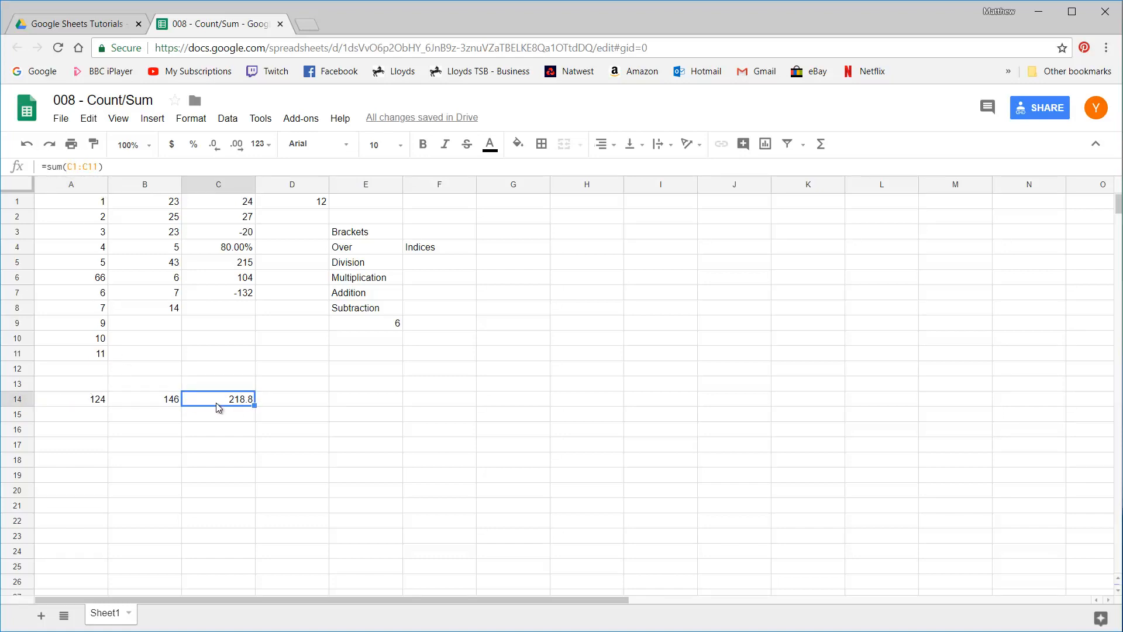
left_click(167, 401)
Step: Fill the SUM formula from A14 across row 14 to J14, and check the formulas in the filled cells
left_click(101, 404)
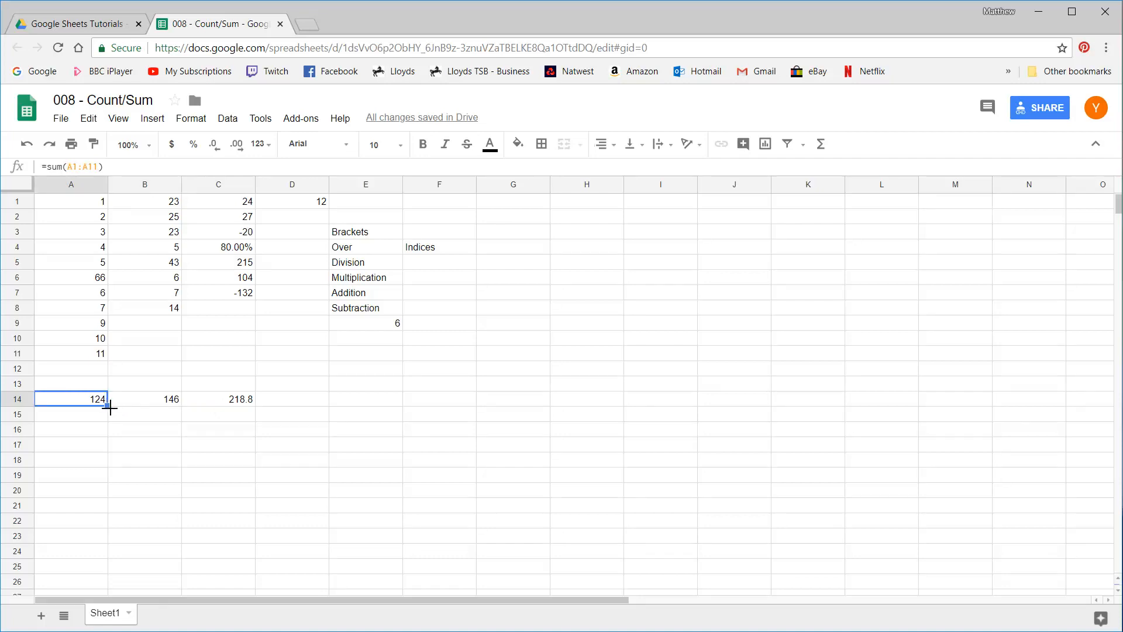
left_click_drag(111, 408, 720, 406)
left_click(117, 412)
left_click(105, 400)
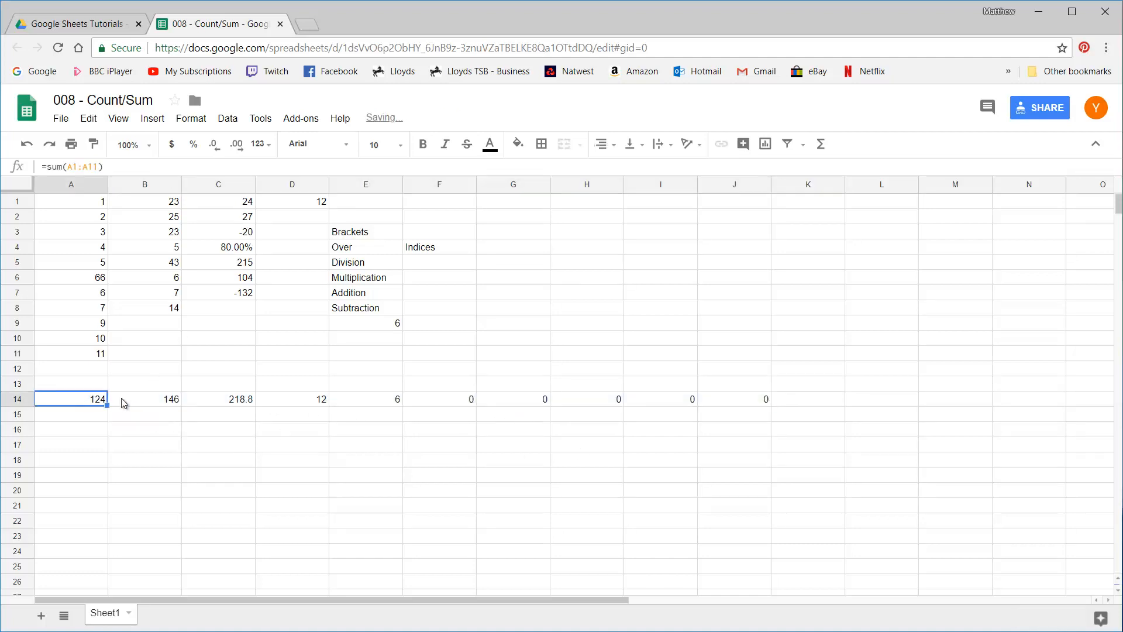
left_click(175, 402)
left_click(250, 399)
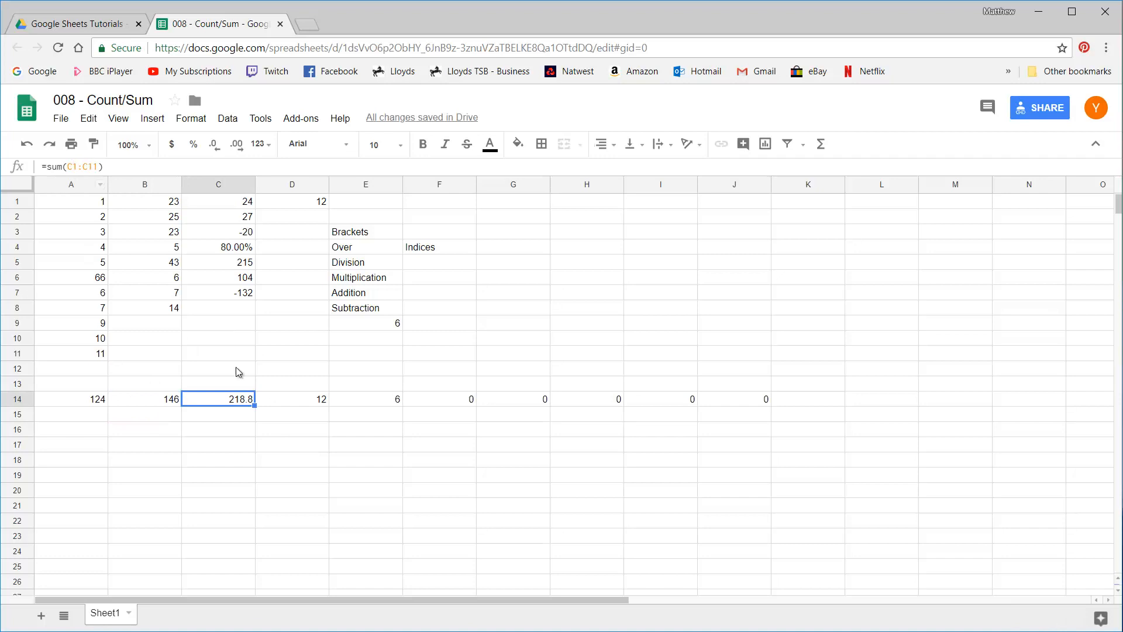
left_click(293, 400)
left_click(366, 403)
left_click(311, 400)
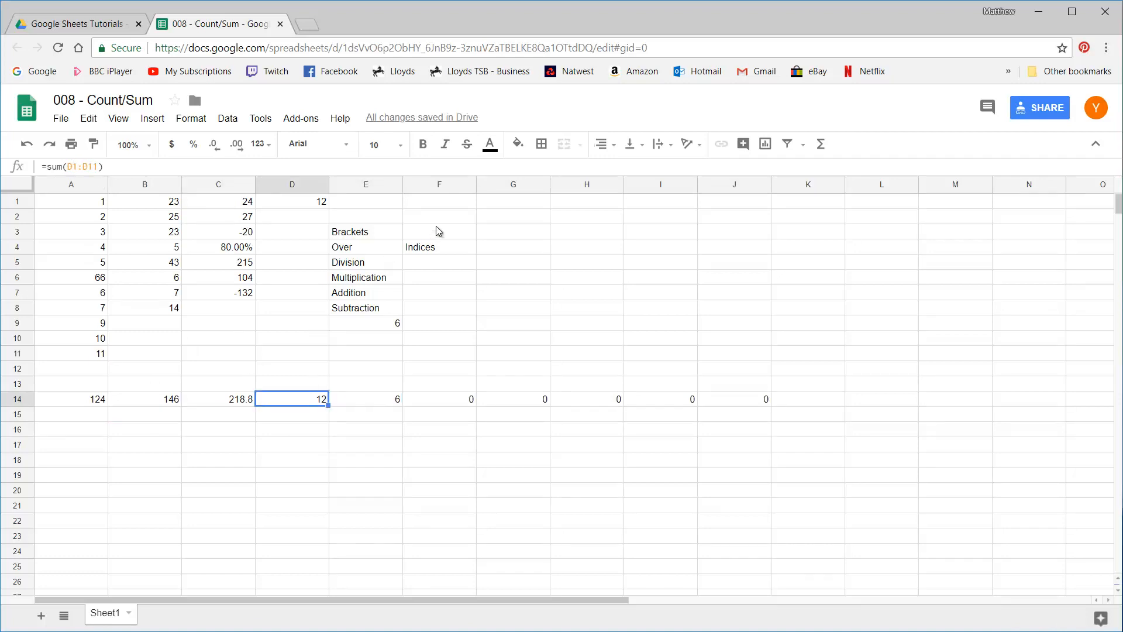
Step: Enter a SUM formula in cell H1 for the row range A1:G1
left_click(593, 199)
type("=sum(")
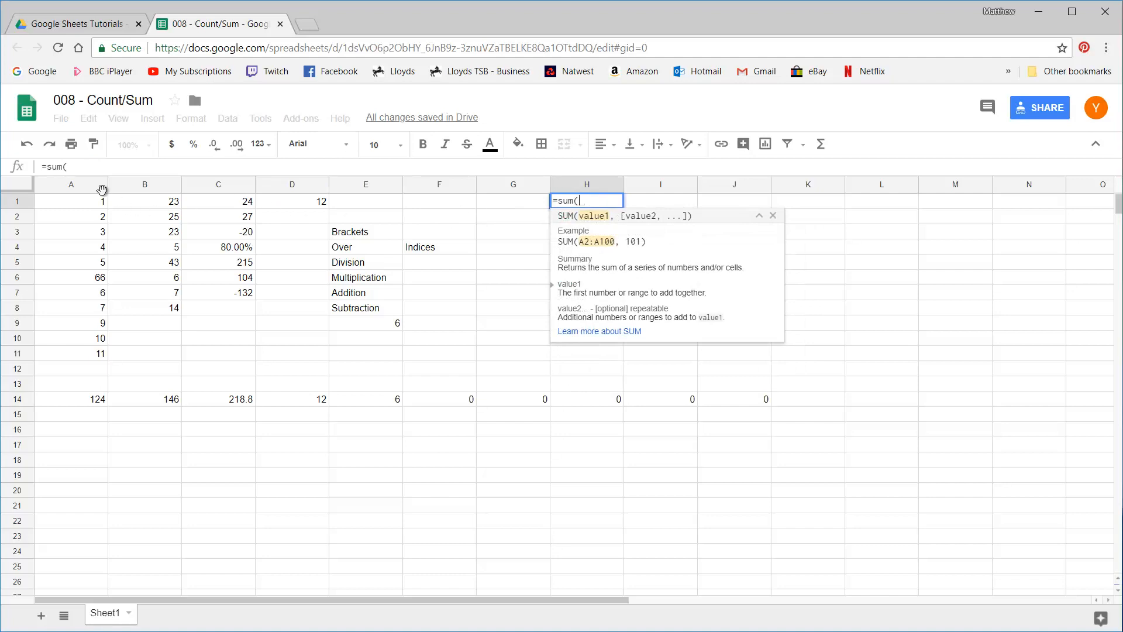
left_click_drag(89, 207, 506, 202)
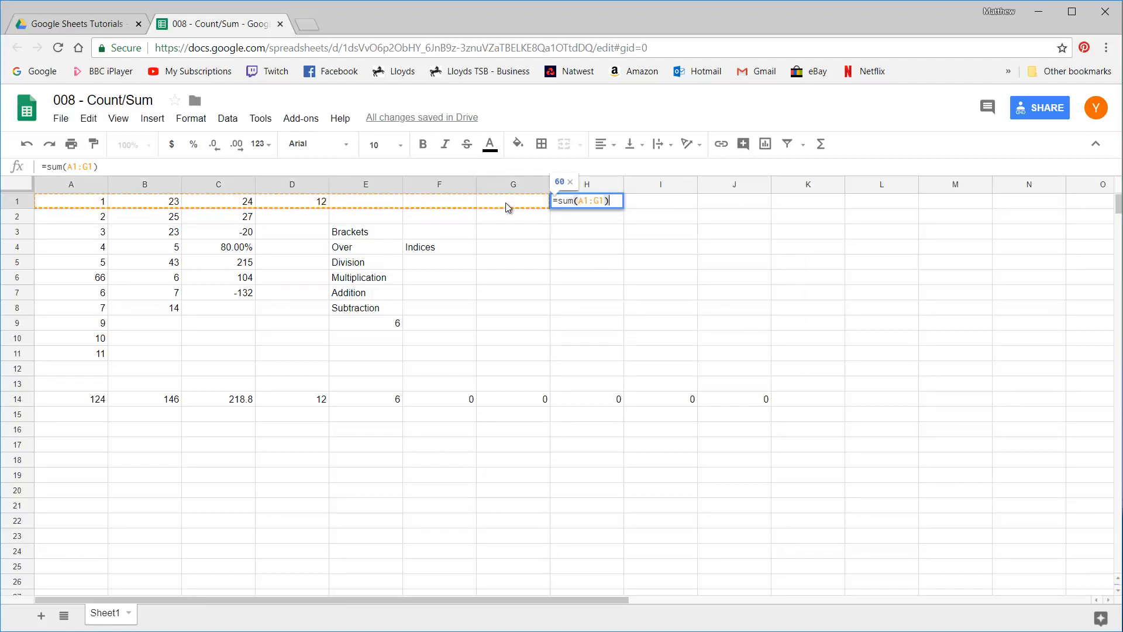
key("Return")
Step: Fill the SUM formula from H1 down to H9, and check the copied formula in H6
left_click(612, 202)
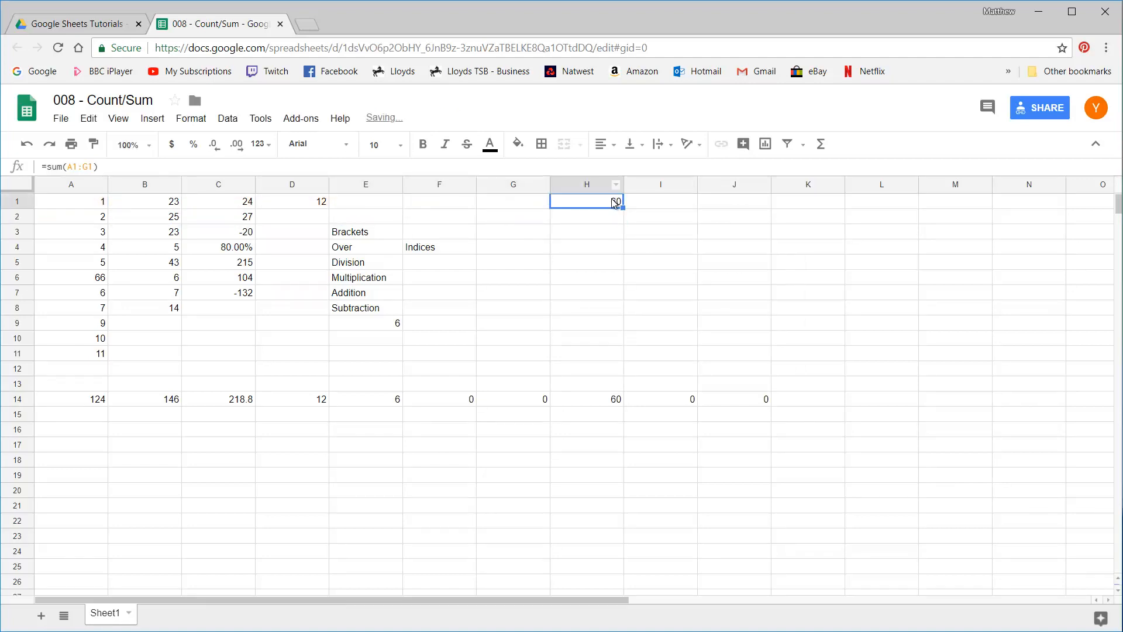
left_click_drag(623, 209, 616, 326)
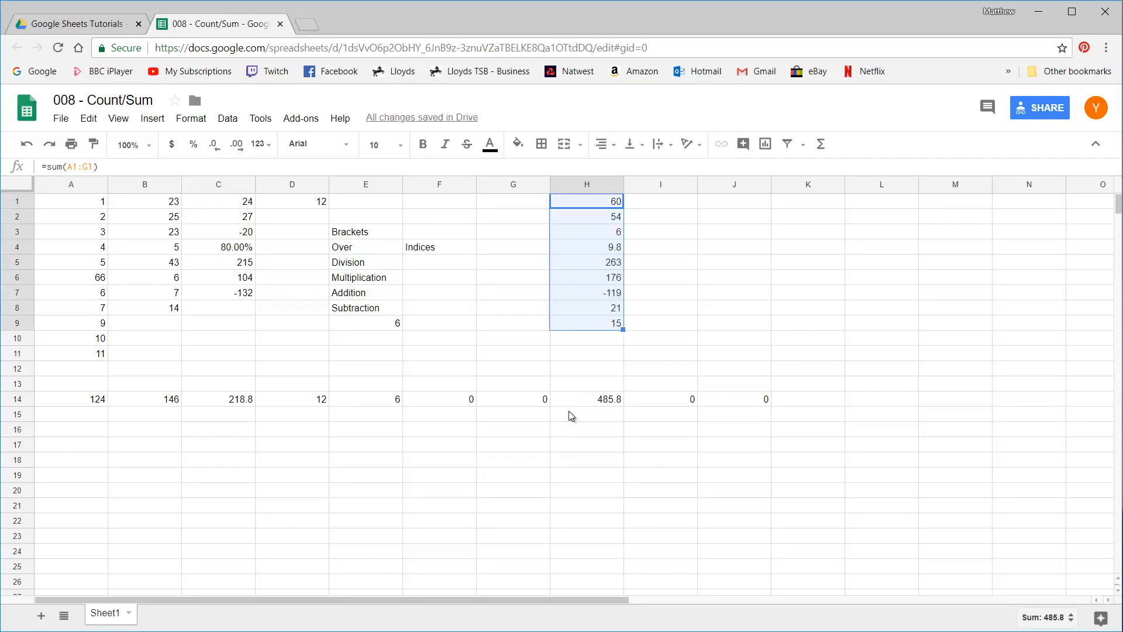
left_click(622, 276)
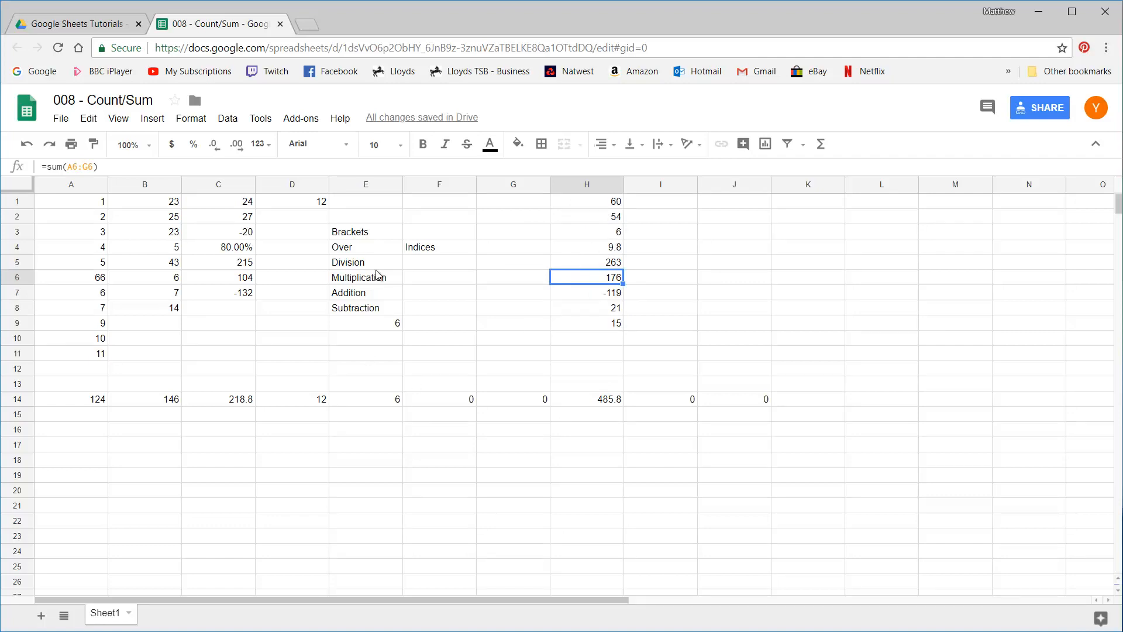
left_click(362, 339)
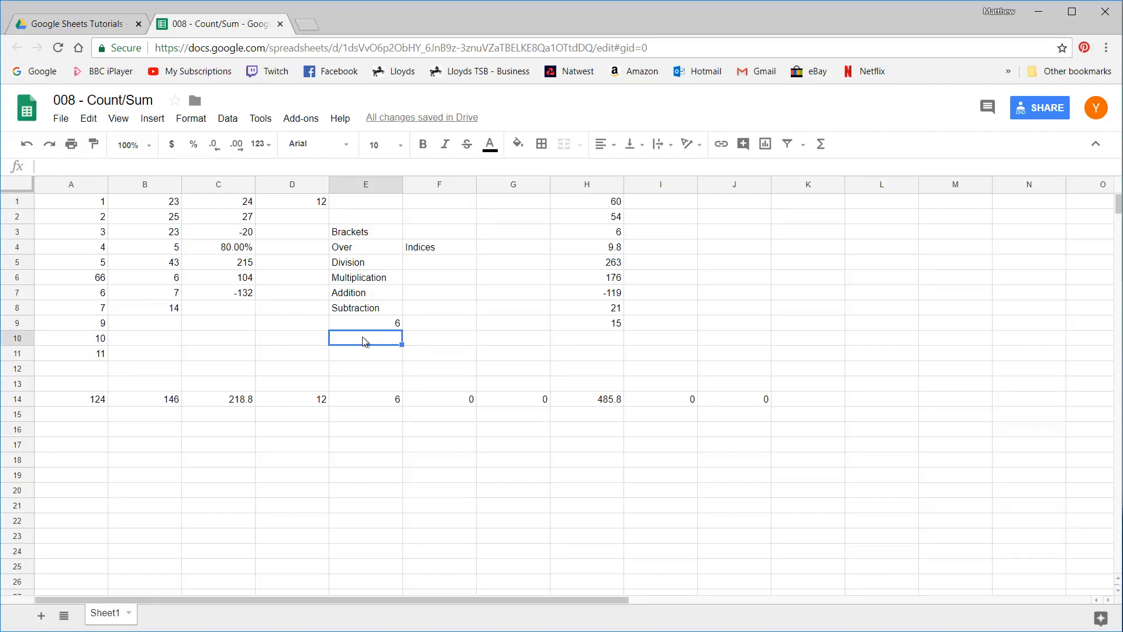